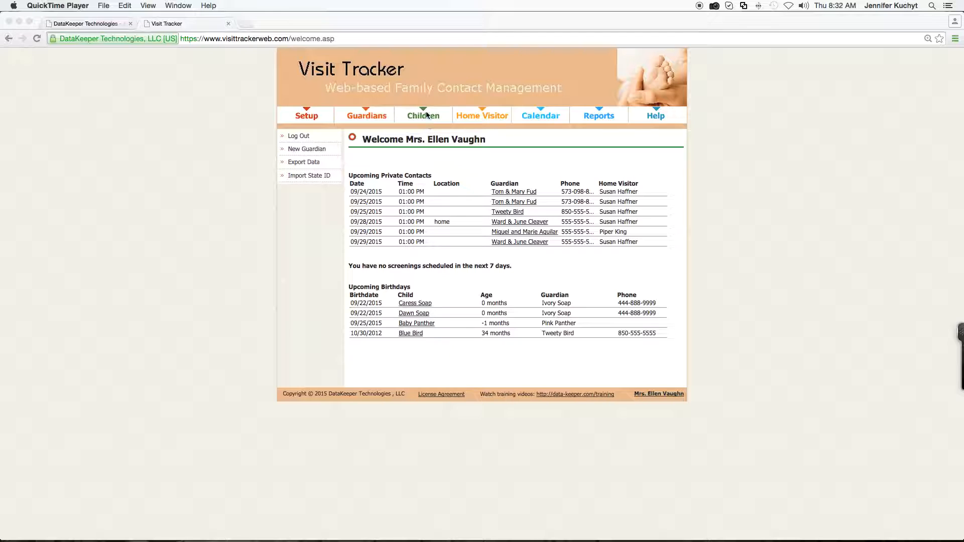
Step: Open a blank new screening form from the infant's child record and review its development, health, hearing and vision sections
{"action": "left_click", "coordinate": [426, 116]}
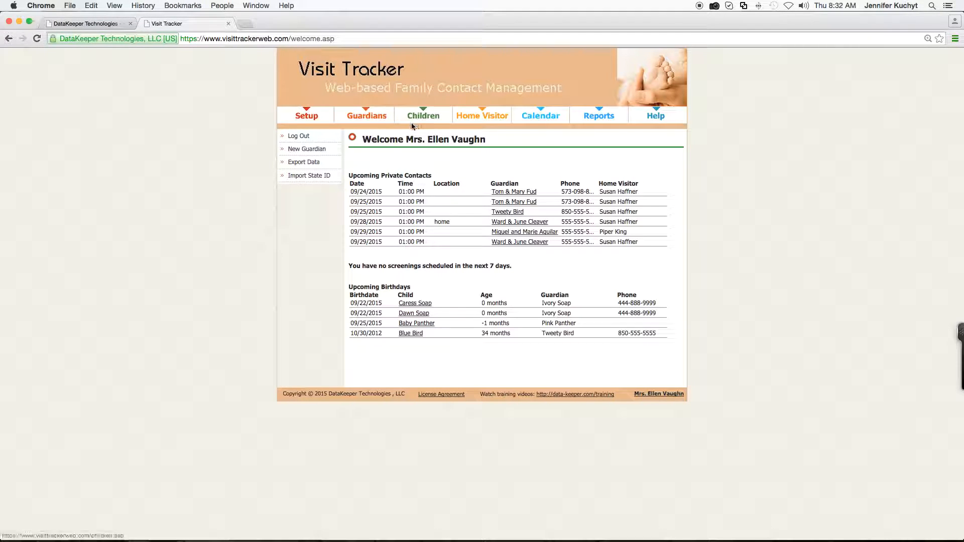
{"action": "left_click", "coordinate": [420, 119]}
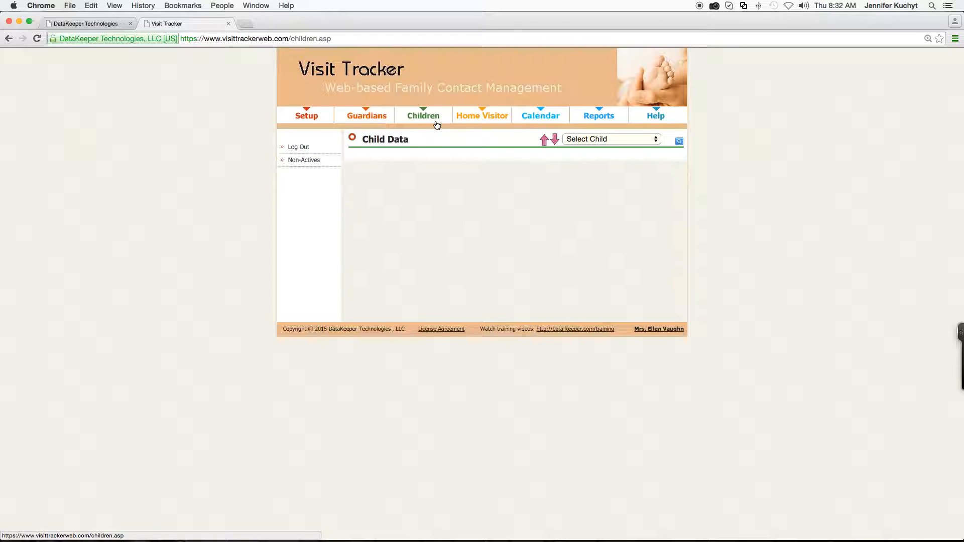
{"action": "left_click", "coordinate": [607, 142]}
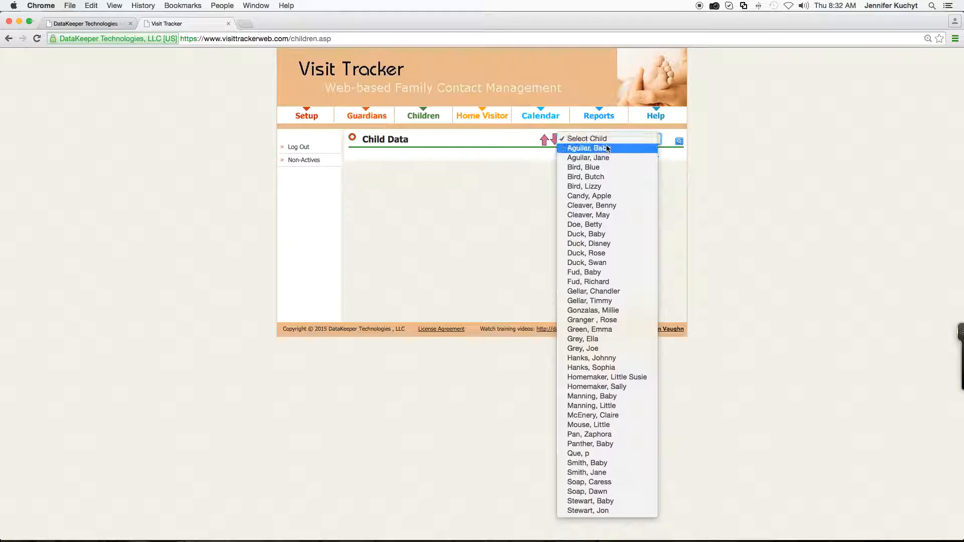
{"action": "left_click", "coordinate": [597, 272]}
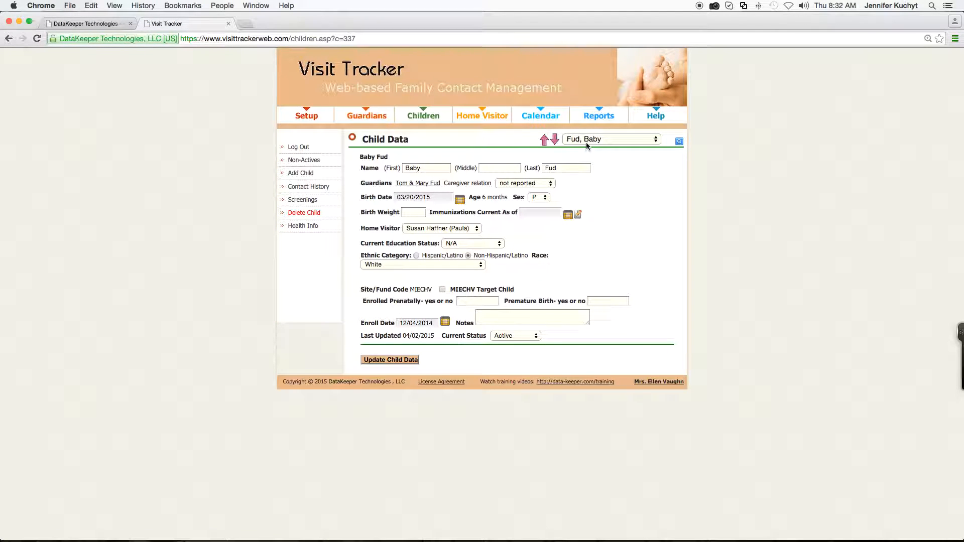
{"action": "left_click", "coordinate": [303, 200]}
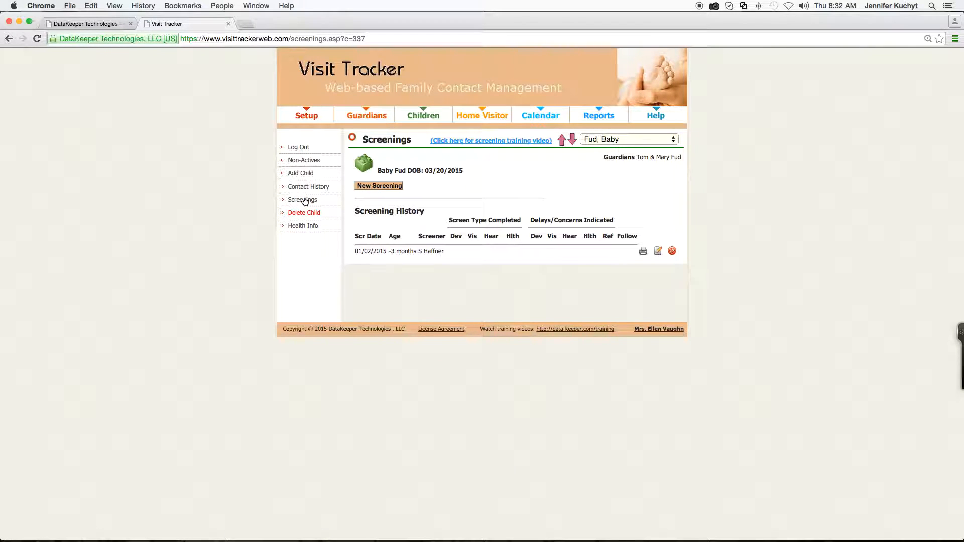
{"action": "left_click", "coordinate": [387, 190]}
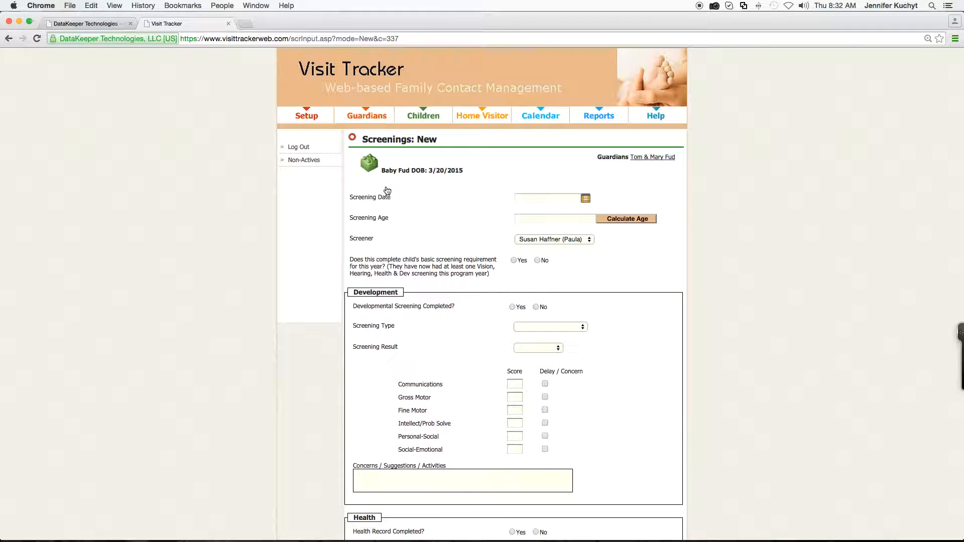
{"action": "scroll", "coordinate": [436, 236], "scroll_direction": "down", "scroll_amount": 10}
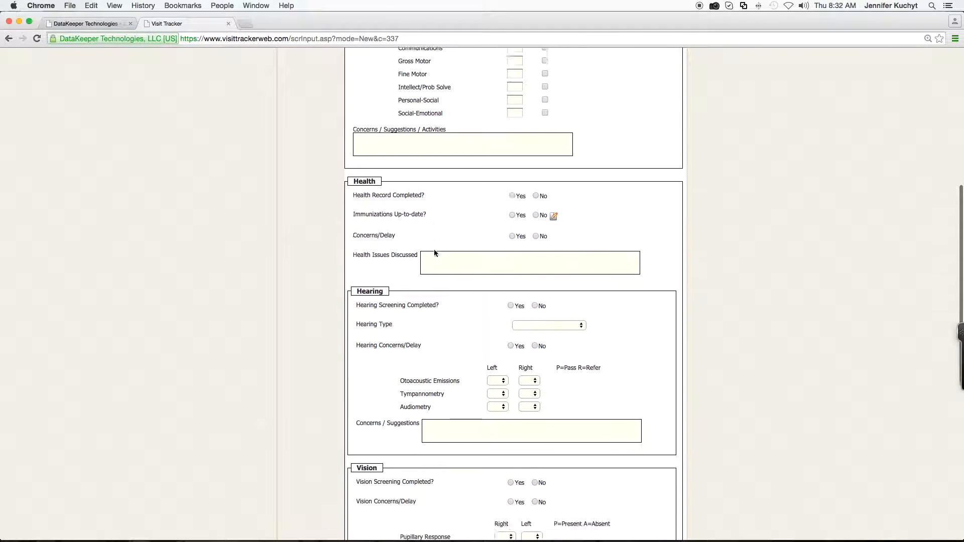
{"action": "scroll", "coordinate": [434, 249], "scroll_direction": "down", "scroll_amount": 3}
{"action": "scroll", "coordinate": [433, 250], "scroll_direction": "up", "scroll_amount": 13}
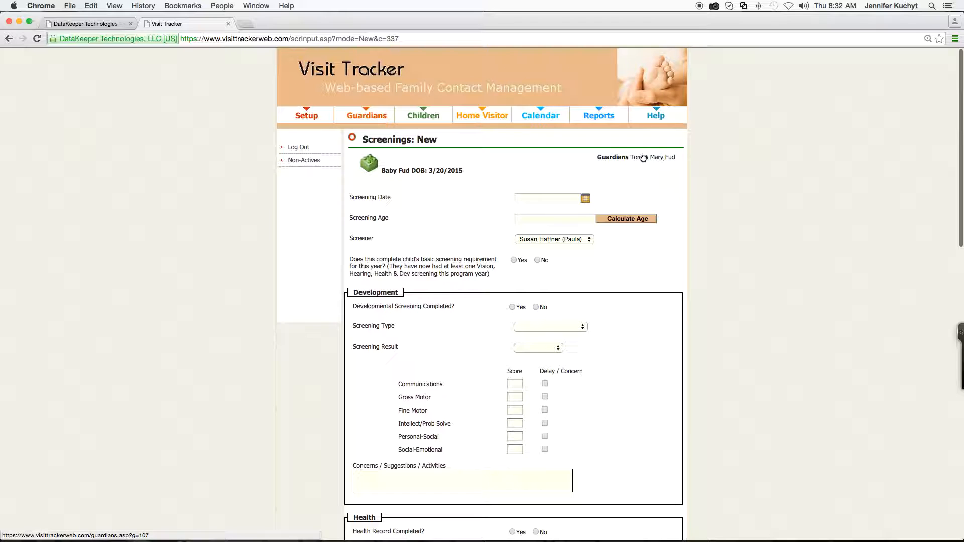
Step: Open the family's private visit record dated 09/24/2015 from the guardians' contact history
{"action": "left_click", "coordinate": [349, 116]}
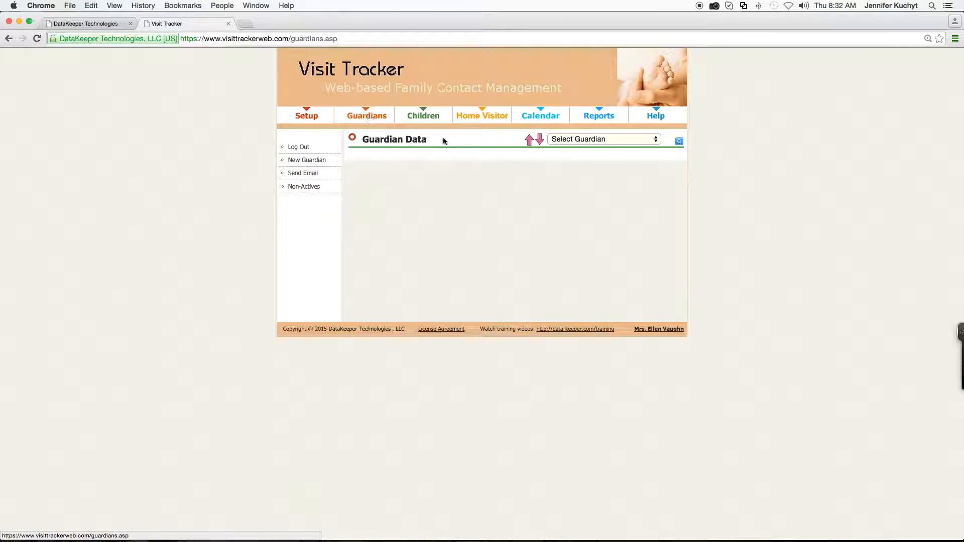
{"action": "left_click", "coordinate": [627, 138]}
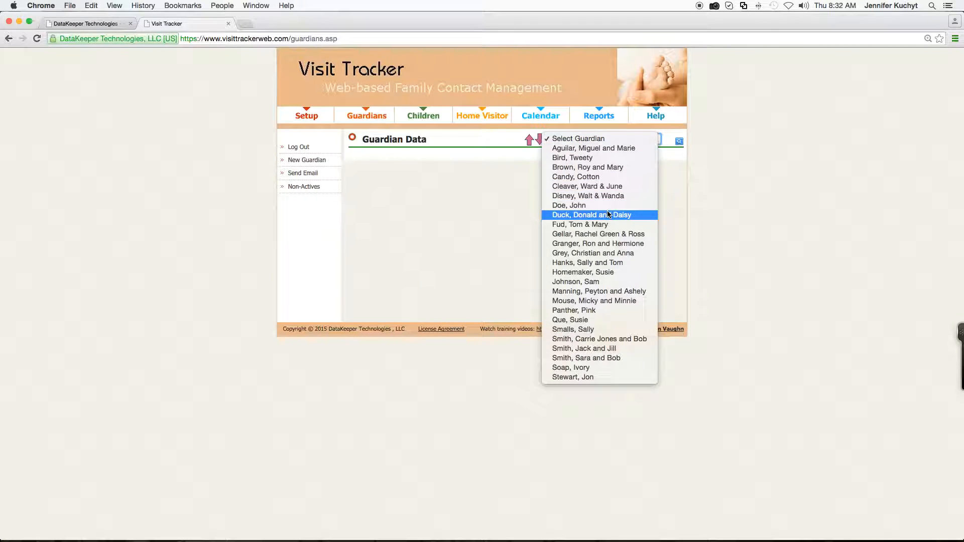
{"action": "left_click", "coordinate": [599, 224]}
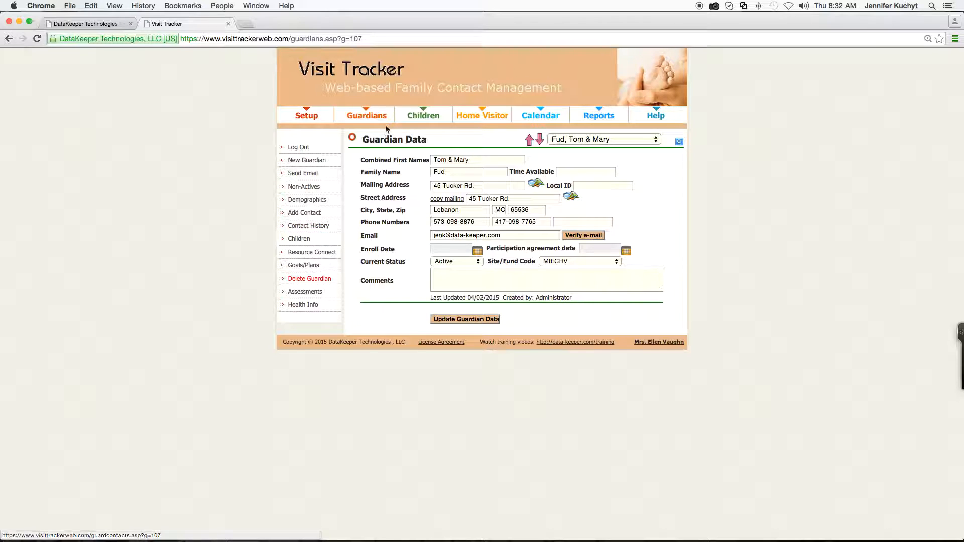
{"action": "left_click", "coordinate": [303, 228]}
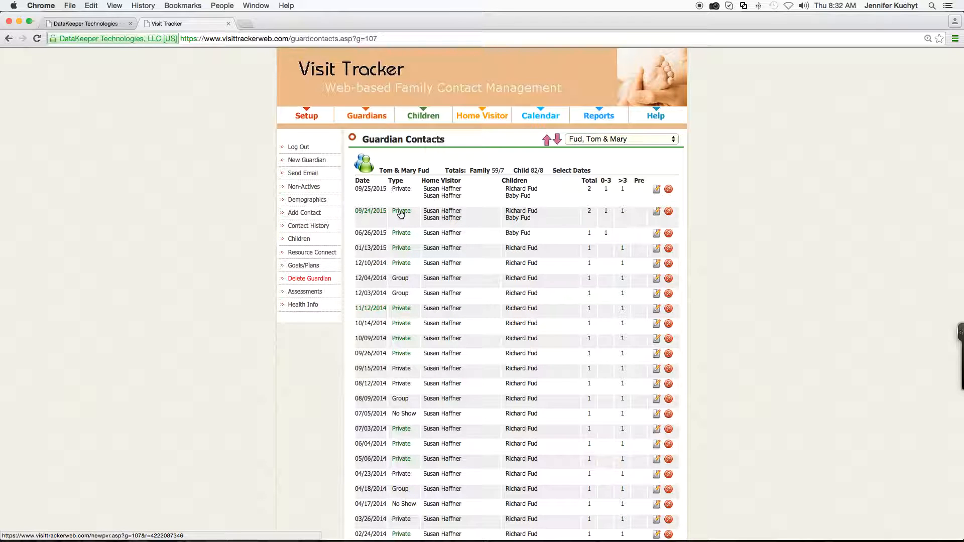
{"action": "left_click", "coordinate": [402, 215]}
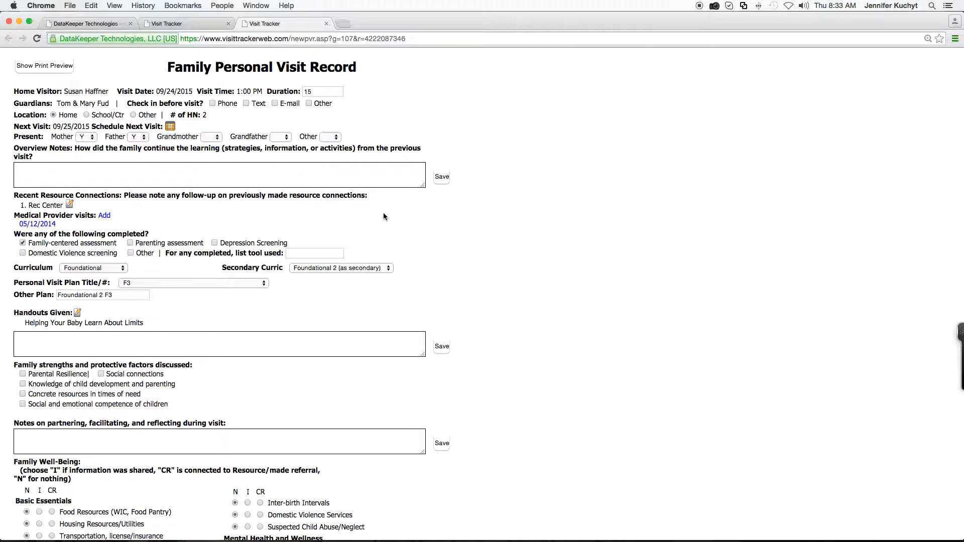
Step: View the screening entry form linked from the infant's section of the visit record in a widened window, and close both
{"action": "scroll", "coordinate": [401, 230], "scroll_direction": "down", "scroll_amount": 5}
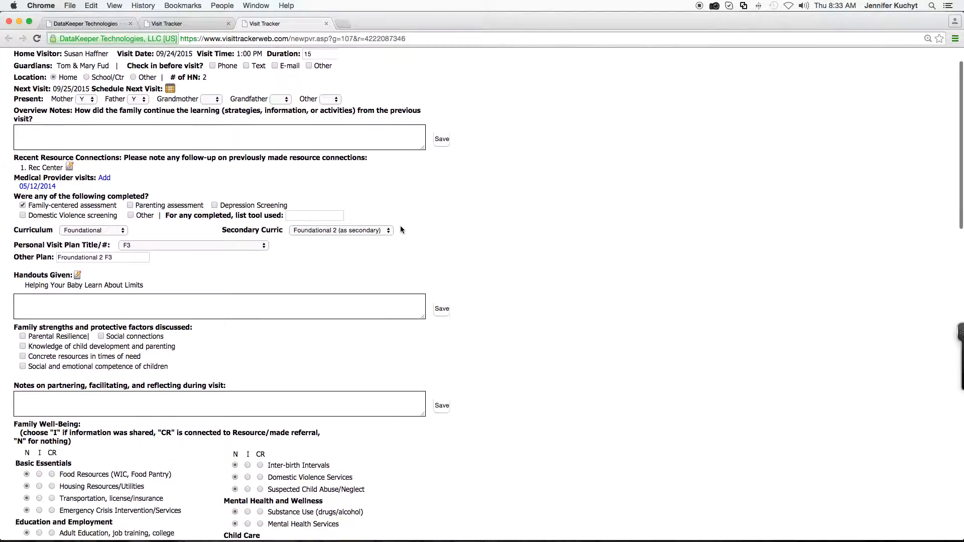
{"action": "scroll", "coordinate": [401, 229], "scroll_direction": "down", "scroll_amount": 9}
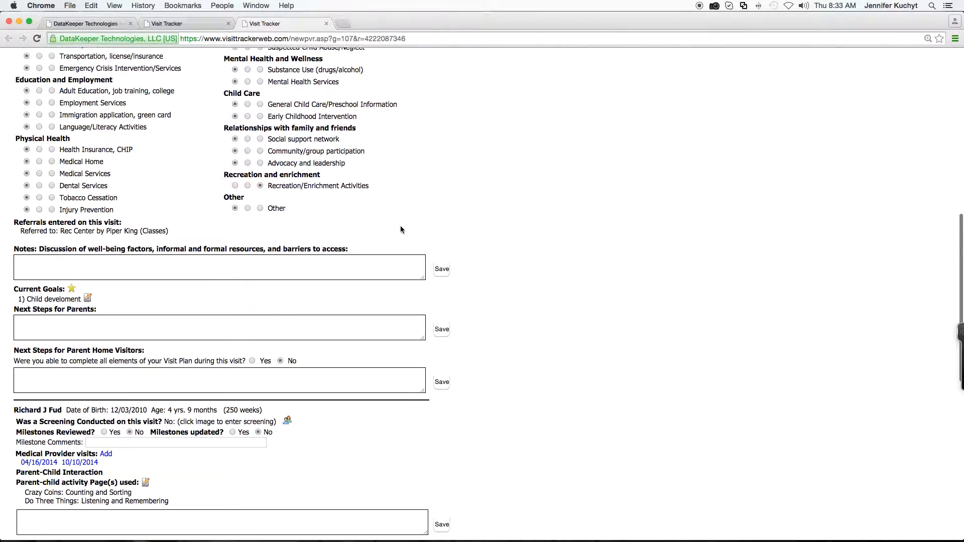
{"action": "scroll", "coordinate": [401, 229], "scroll_direction": "down", "scroll_amount": 2}
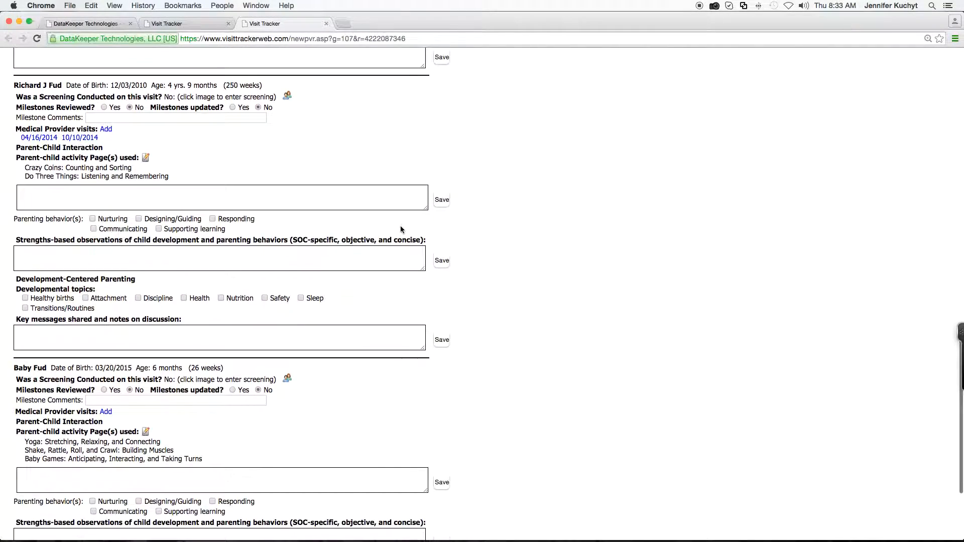
{"action": "scroll", "coordinate": [401, 228], "scroll_direction": "down", "scroll_amount": 2}
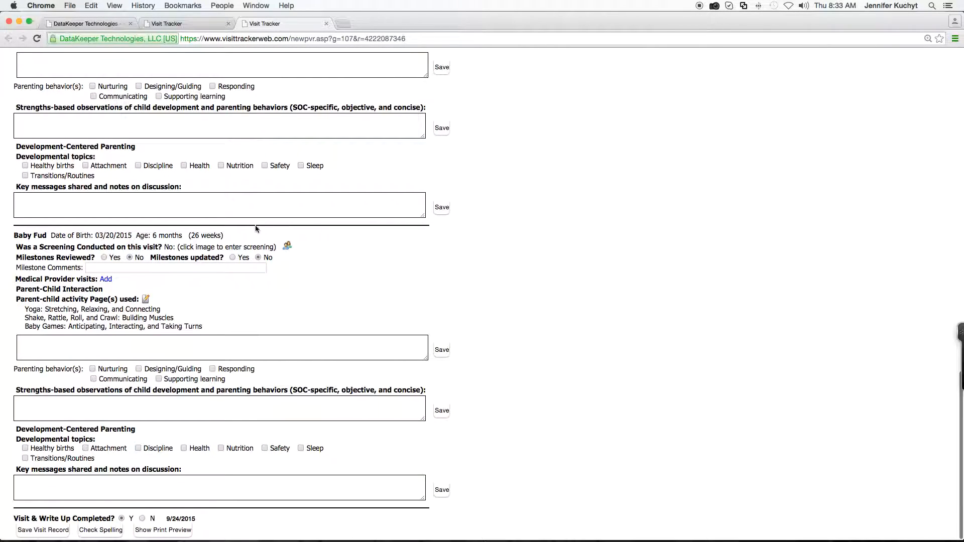
{"action": "left_click", "coordinate": [287, 248]}
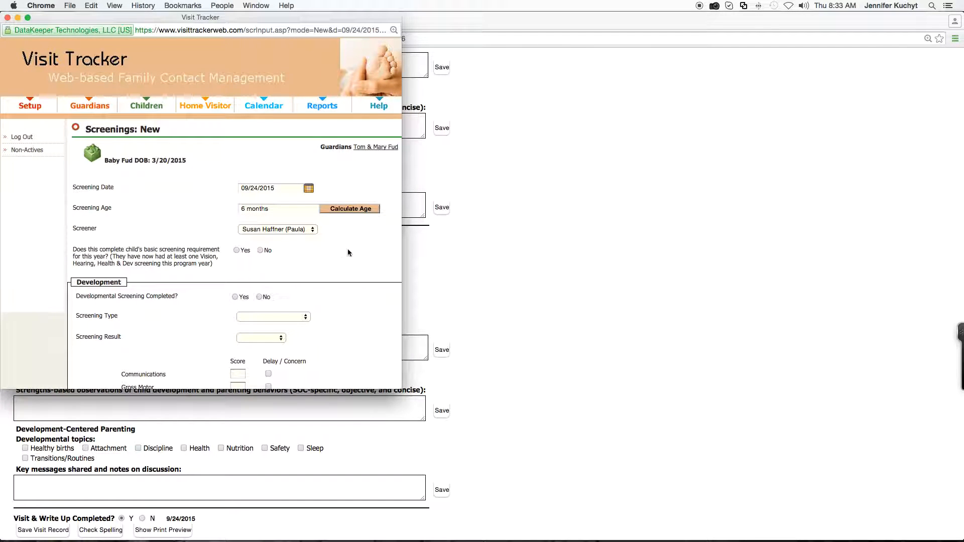
{"action": "left_click_drag", "start_coordinate": [402, 252], "coordinate": [656, 252]}
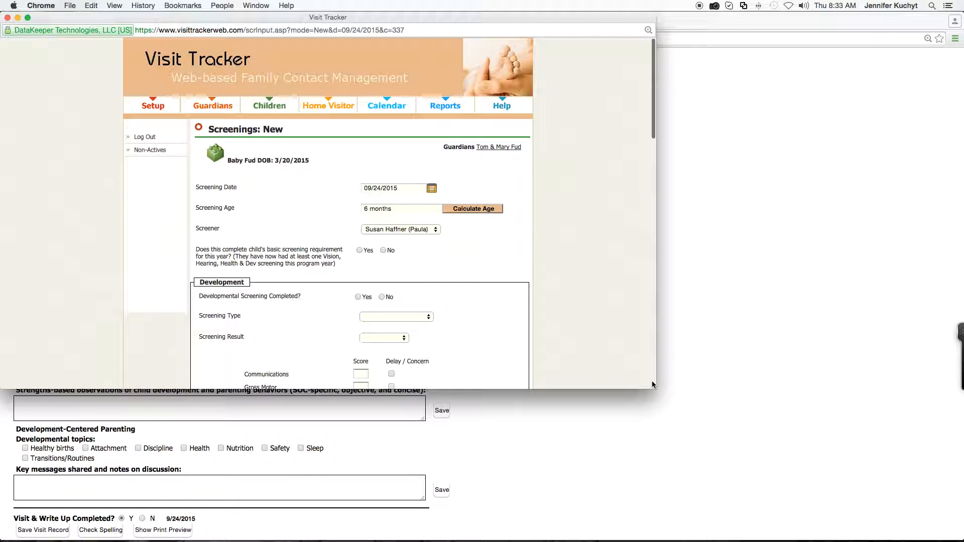
{"action": "left_click", "coordinate": [7, 20]}
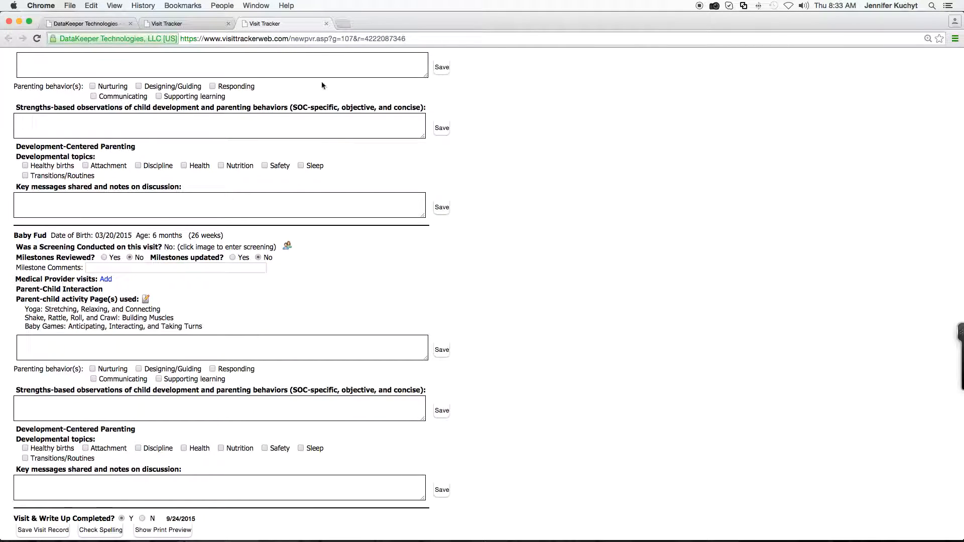
{"action": "left_click", "coordinate": [325, 25]}
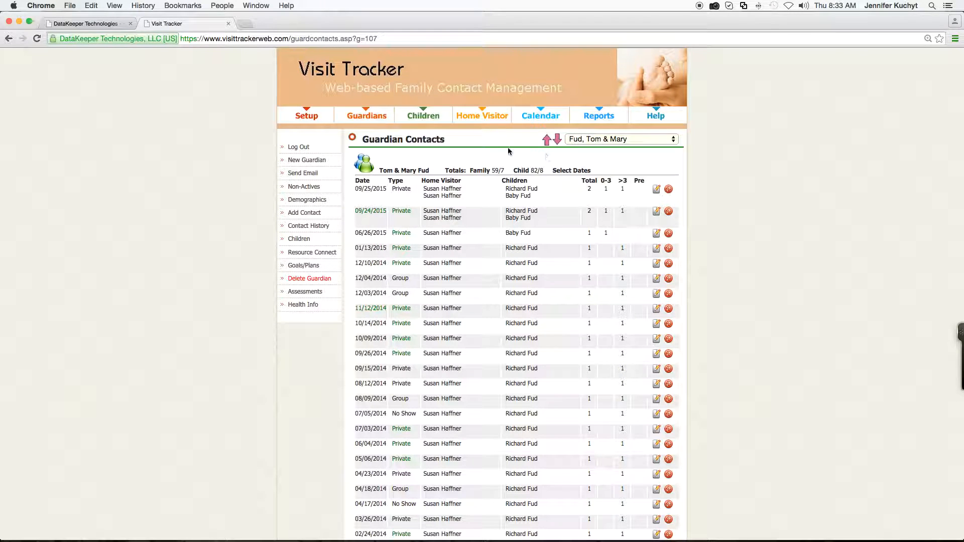
Step: Return to the infant's child record and start a new screening from its screening history
{"action": "left_click", "coordinate": [422, 115]}
{"action": "left_click", "coordinate": [652, 139]}
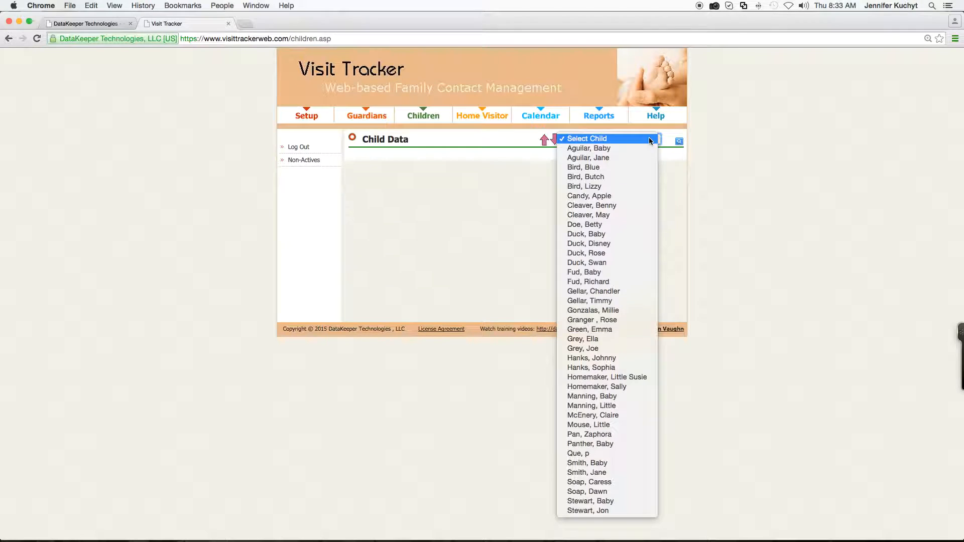
{"action": "left_click", "coordinate": [597, 273]}
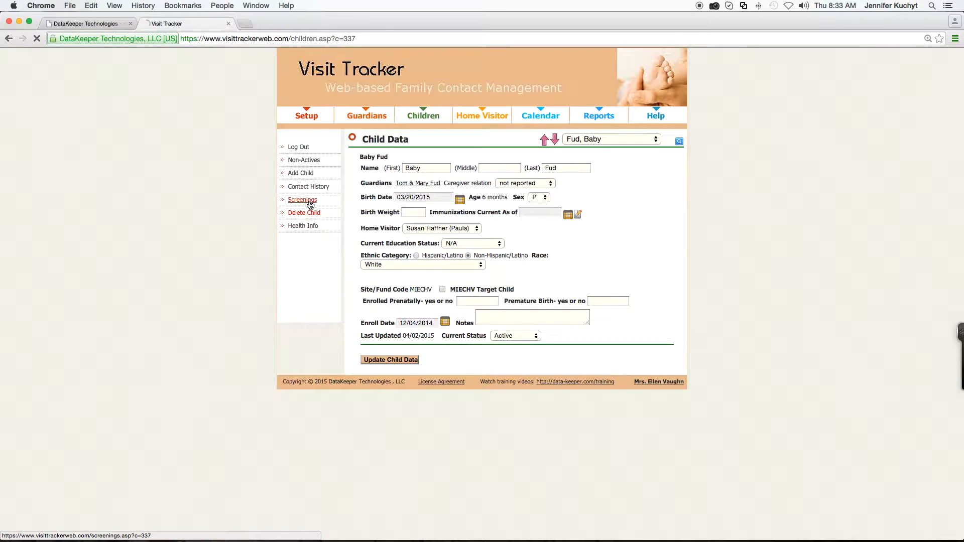
{"action": "left_click", "coordinate": [303, 200]}
{"action": "left_click", "coordinate": [378, 187]}
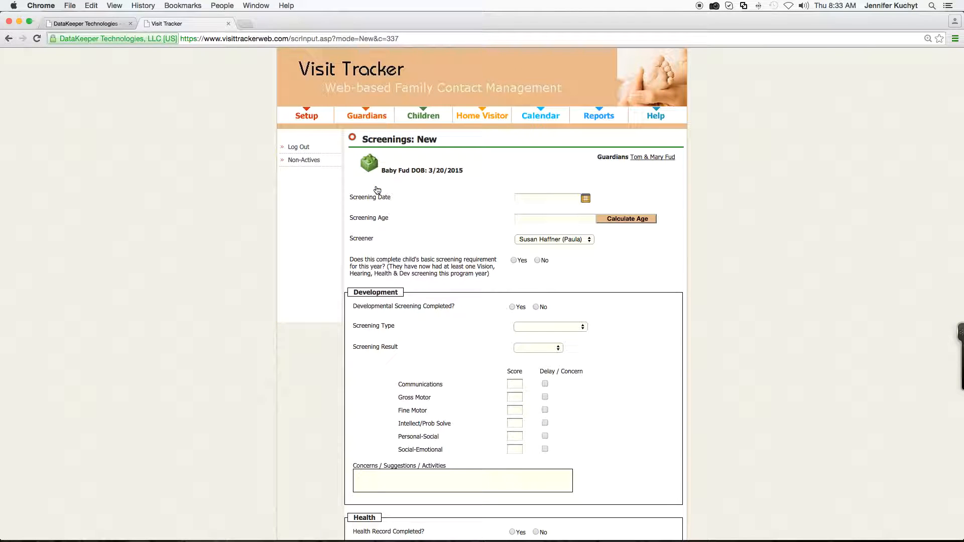
Step: Set the screening date to 9/24/2015
{"action": "left_click", "coordinate": [586, 198]}
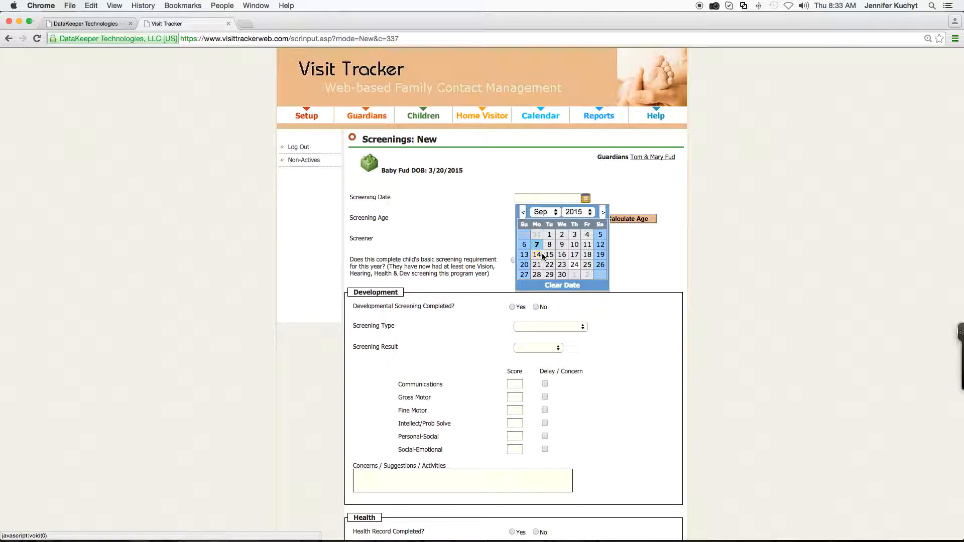
{"action": "left_click", "coordinate": [574, 264]}
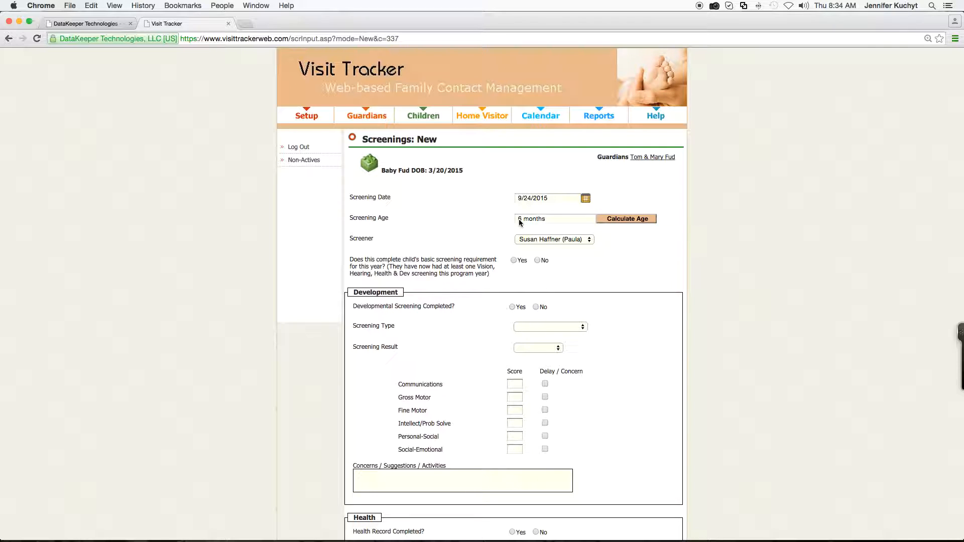
{"action": "scroll", "coordinate": [481, 288], "scroll_direction": "down", "scroll_amount": 2}
{"action": "left_click", "coordinate": [388, 425]}
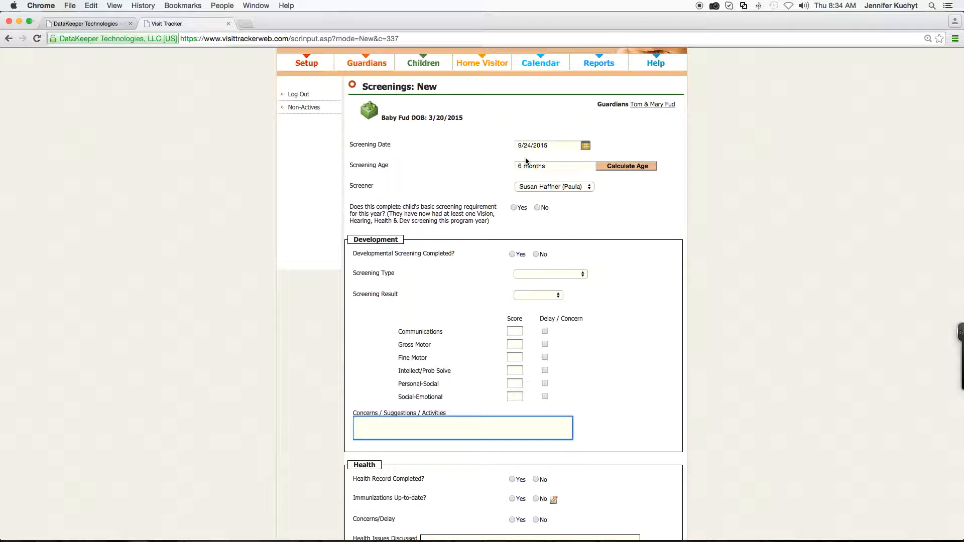
Step: Answer Yes to whether this completes the child's basic screening requirement for the year
{"action": "left_click", "coordinate": [351, 208]}
{"action": "left_click_drag", "start_coordinate": [351, 207], "coordinate": [487, 226]}
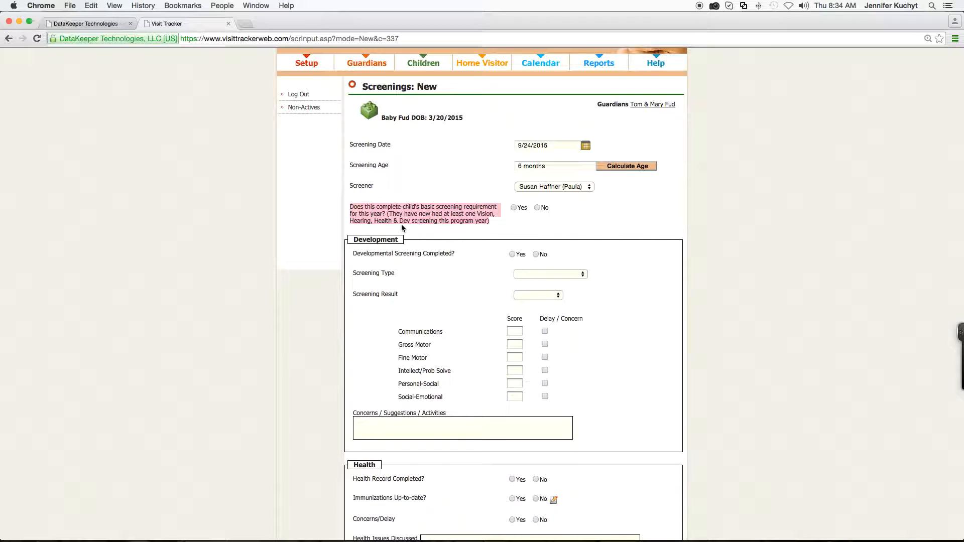
{"action": "left_click", "coordinate": [513, 208]}
{"action": "left_click", "coordinate": [524, 209]}
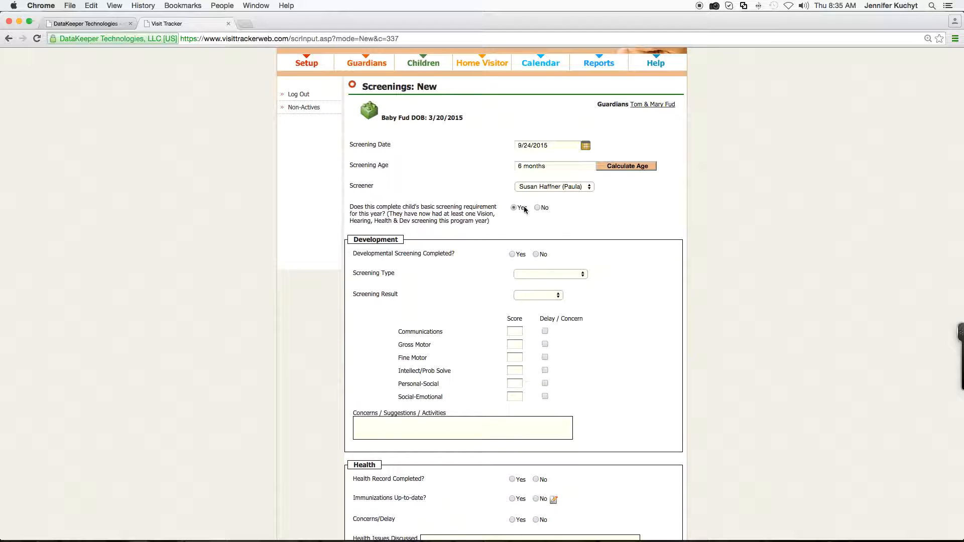
Step: Mark the developmental screening as completed and choose ASQ-3 (National) as its screening type
{"action": "scroll", "coordinate": [526, 206], "scroll_direction": "down", "scroll_amount": 2}
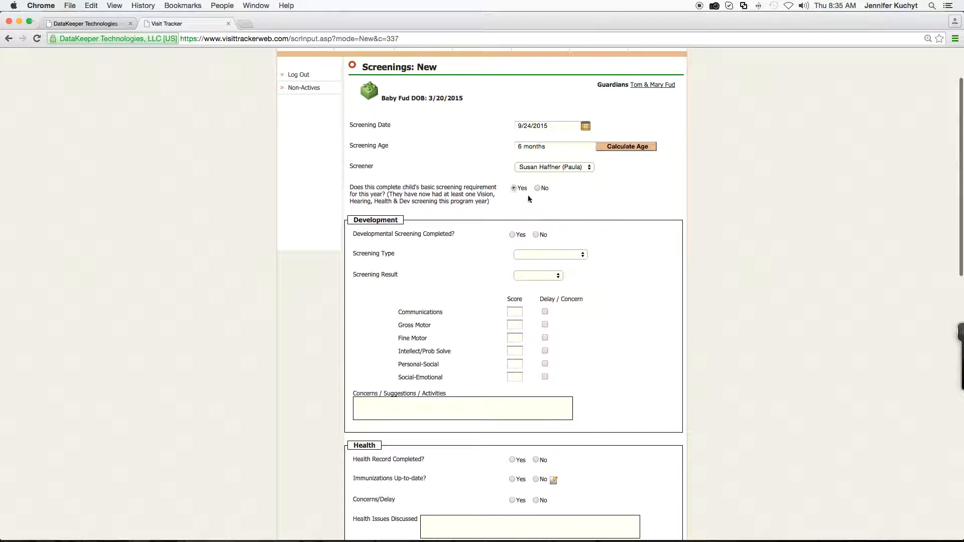
{"action": "scroll", "coordinate": [517, 215], "scroll_direction": "down", "scroll_amount": 1}
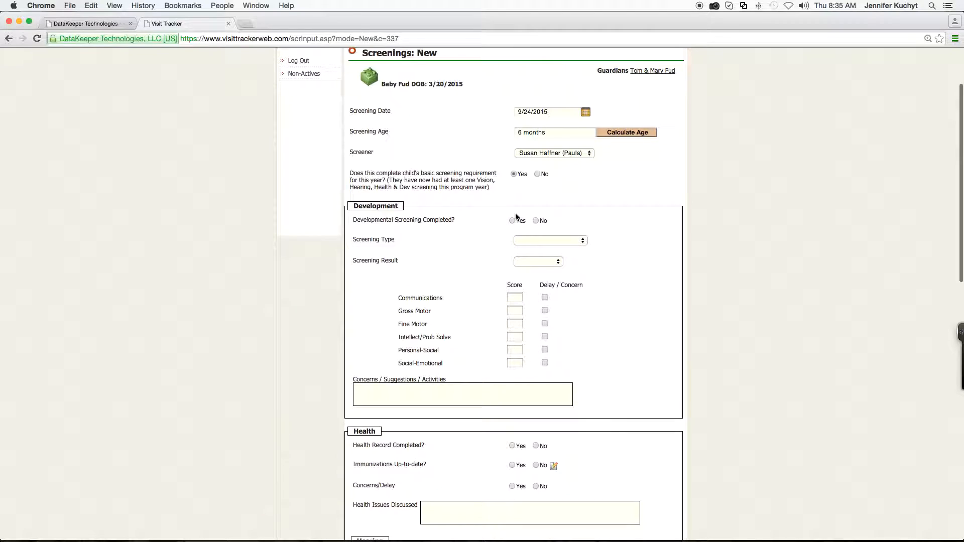
{"action": "scroll", "coordinate": [516, 217], "scroll_direction": "down", "scroll_amount": 5}
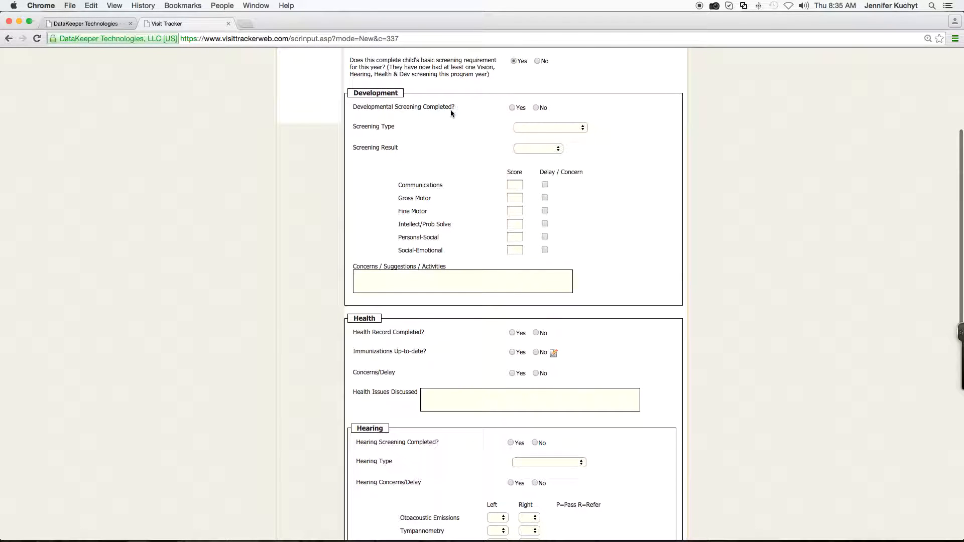
{"action": "left_click", "coordinate": [512, 108]}
{"action": "left_click", "coordinate": [583, 129]}
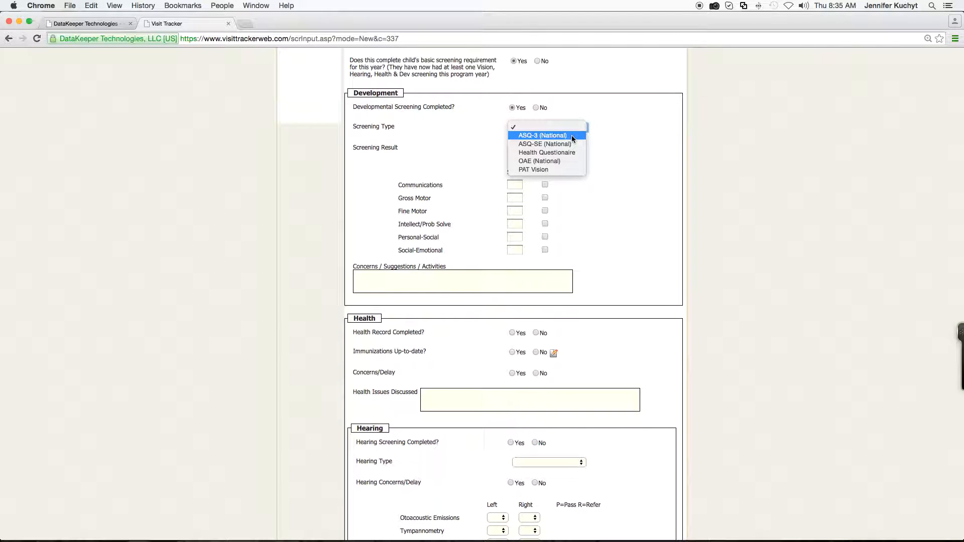
{"action": "left_click", "coordinate": [571, 135]}
{"action": "left_click", "coordinate": [575, 131]}
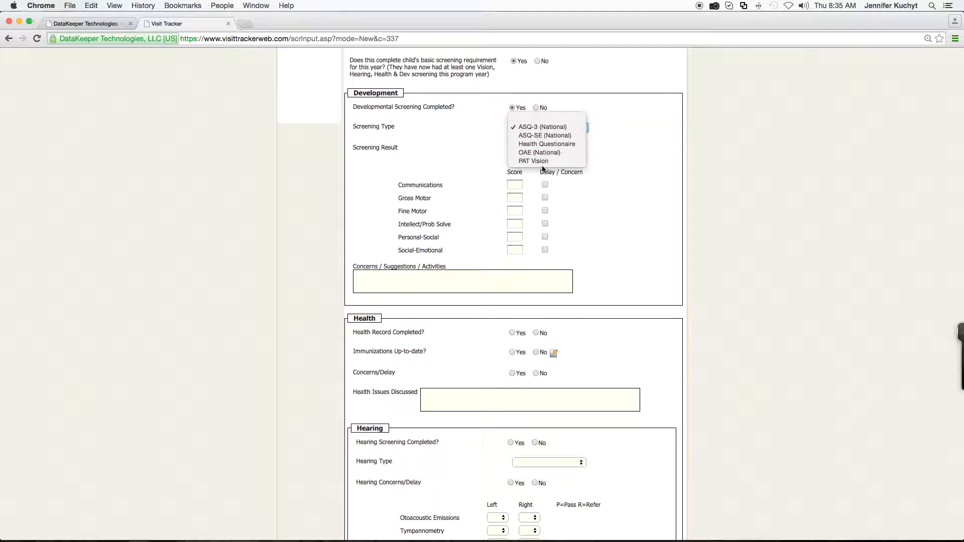
{"action": "left_click", "coordinate": [551, 131]}
{"action": "left_click", "coordinate": [550, 126]}
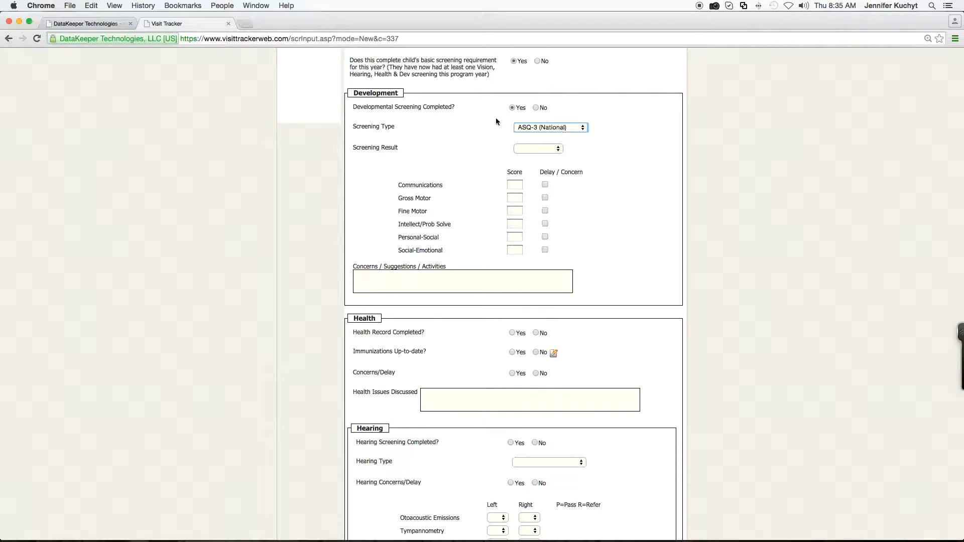
Step: Set the developmental screening result to Pass
{"action": "left_click", "coordinate": [556, 150]}
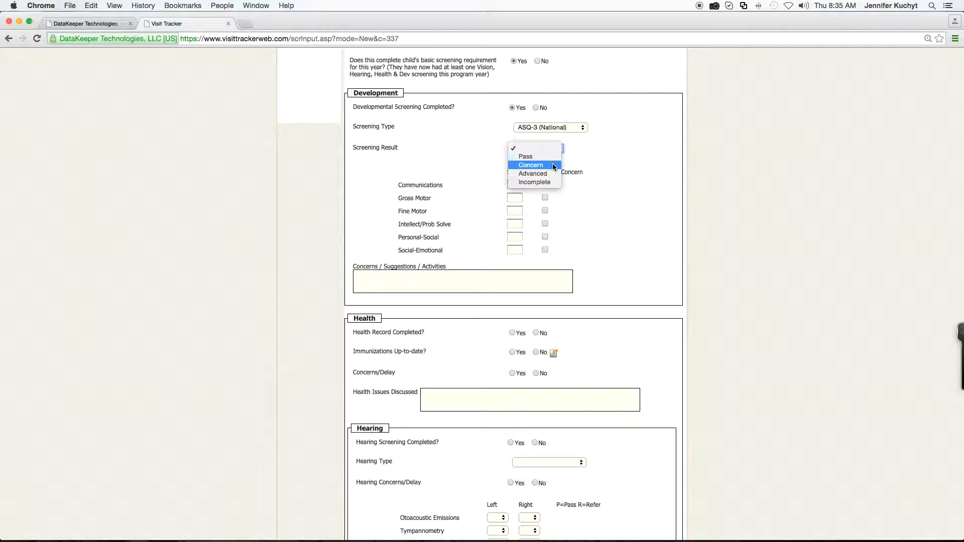
{"action": "left_click", "coordinate": [549, 159]}
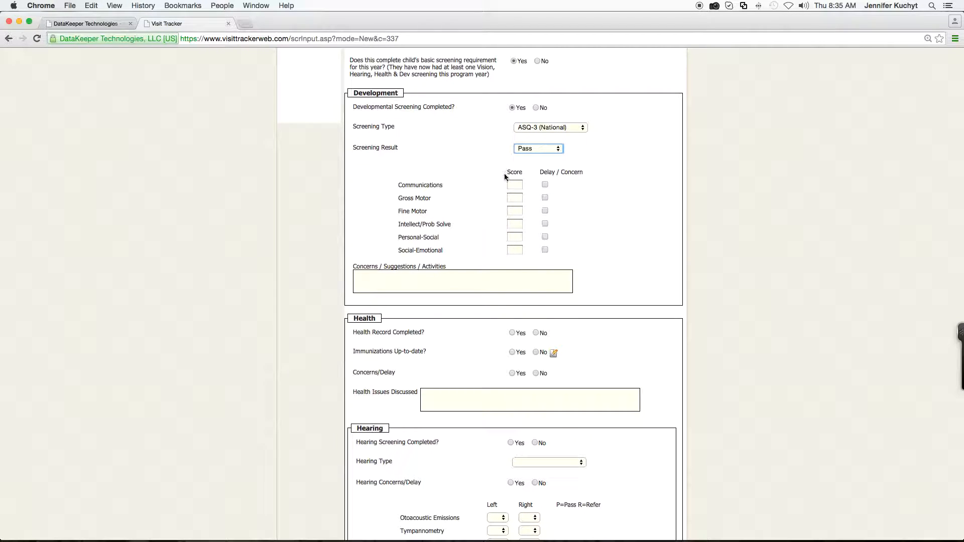
{"action": "left_click", "coordinate": [514, 185]}
{"action": "left_click", "coordinate": [431, 282]}
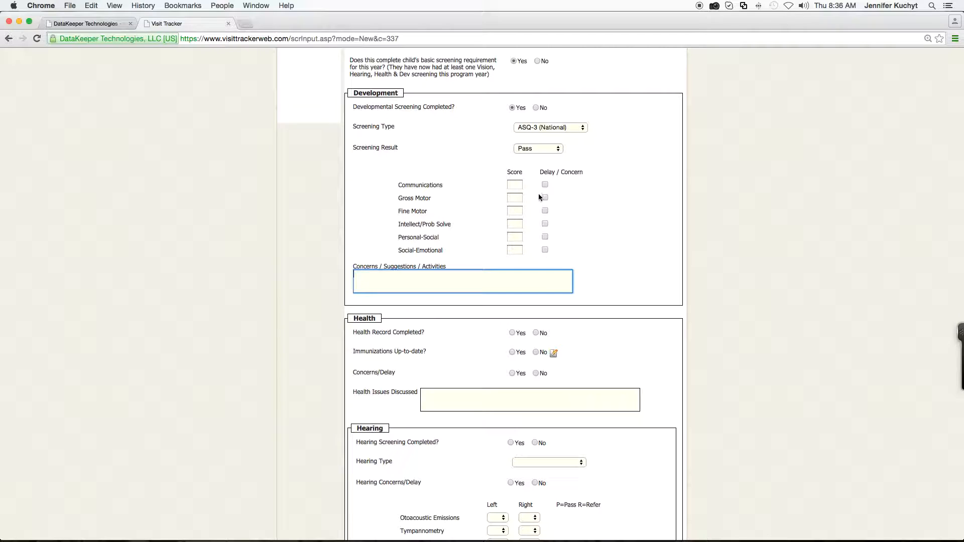
Step: Set the developmental screening result to Concern and flag Communications and Intellect/Prob Solve as delay/concern areas
{"action": "left_click", "coordinate": [555, 148]}
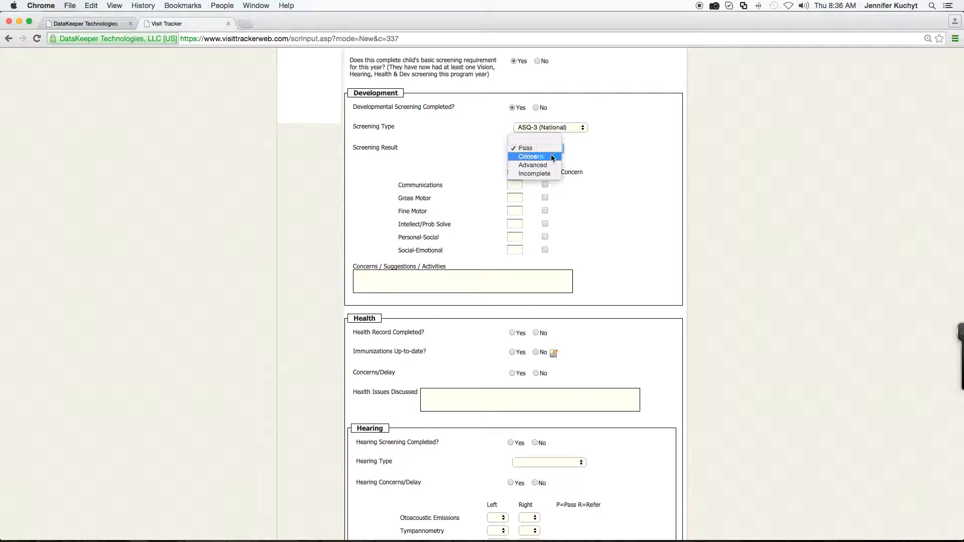
{"action": "left_click", "coordinate": [551, 156]}
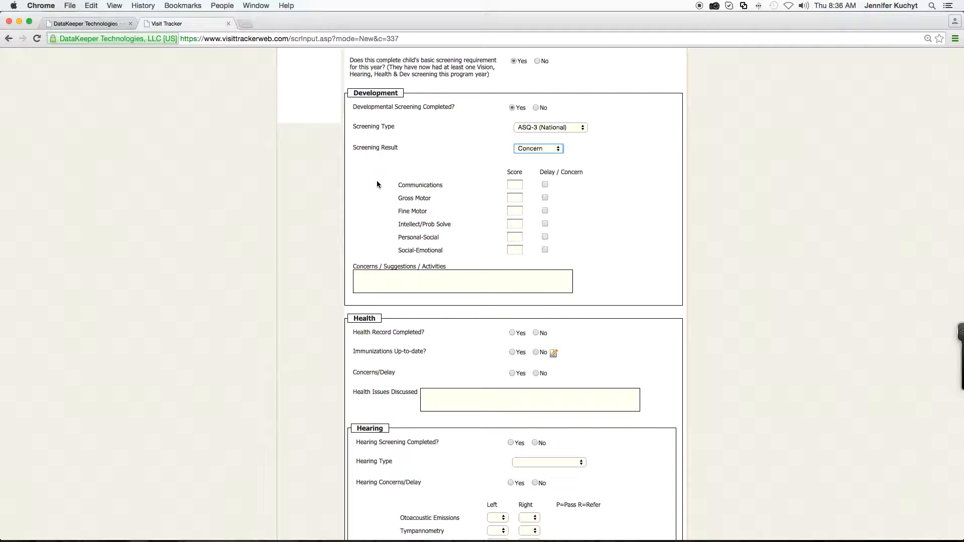
{"action": "left_click", "coordinate": [544, 224]}
Step: Answer Yes to both the health record being completed and the immunizations being up to date
{"action": "scroll", "coordinate": [584, 236], "scroll_direction": "down", "scroll_amount": 5}
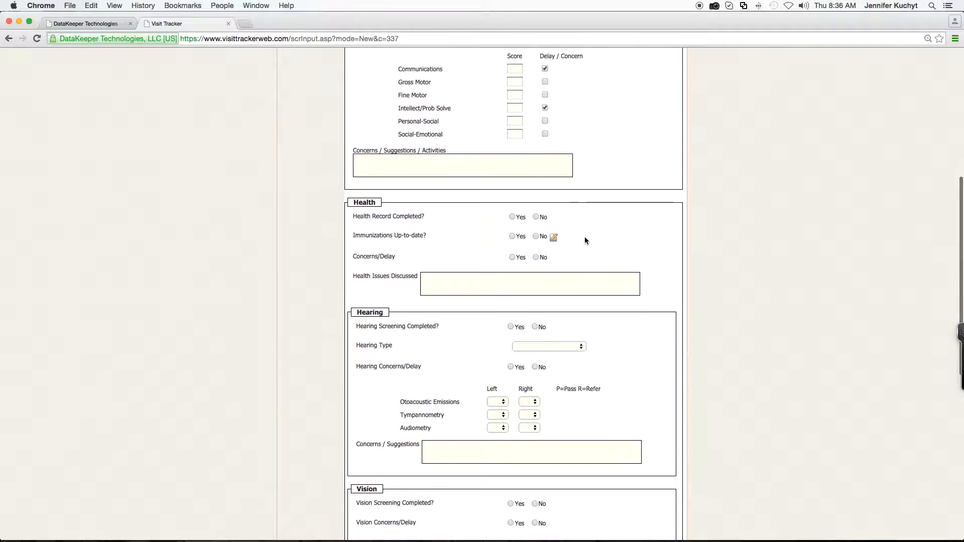
{"action": "scroll", "coordinate": [584, 240], "scroll_direction": "down", "scroll_amount": 2}
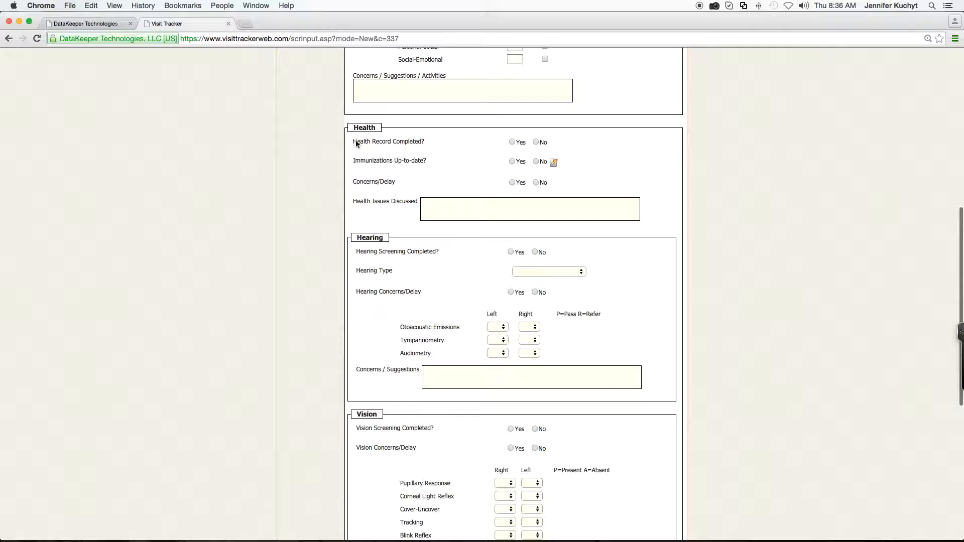
{"action": "left_click", "coordinate": [512, 143]}
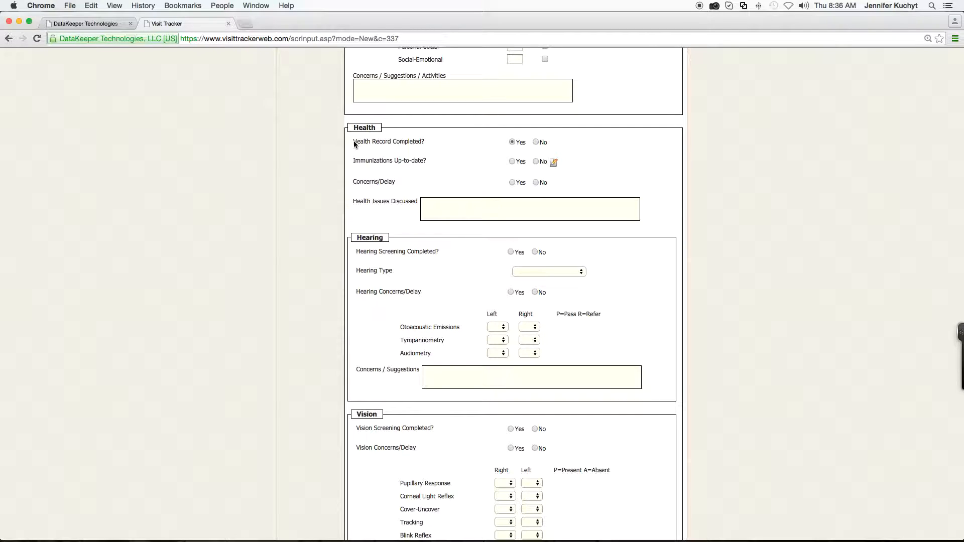
{"action": "left_click_drag", "start_coordinate": [354, 141], "coordinate": [420, 142]}
{"action": "left_click", "coordinate": [512, 162]}
Step: Open the child's immunization record from the Health section, look over its vaccine fields and close it
{"action": "scroll", "coordinate": [435, 161], "scroll_direction": "up", "scroll_amount": 5}
{"action": "scroll", "coordinate": [436, 161], "scroll_direction": "up", "scroll_amount": 2}
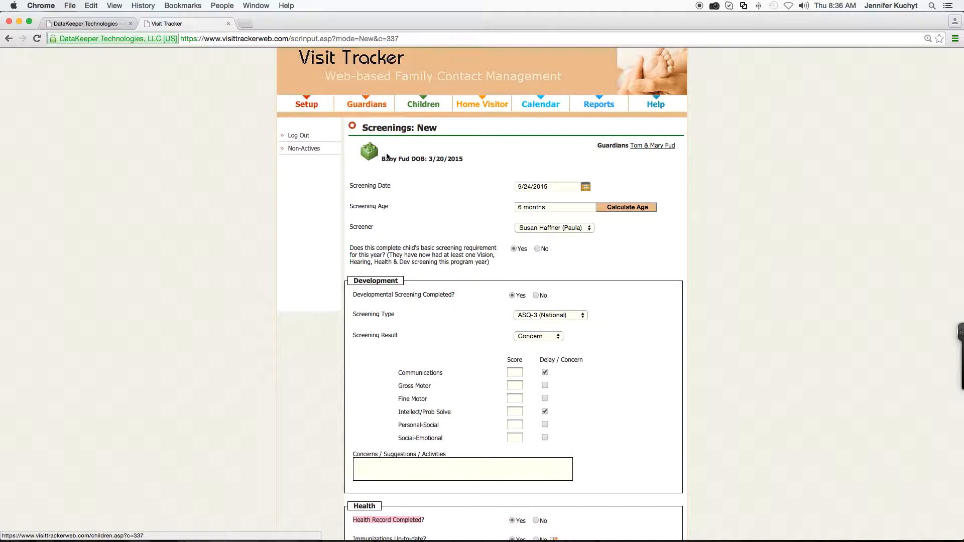
{"action": "scroll", "coordinate": [465, 206], "scroll_direction": "down", "scroll_amount": 6}
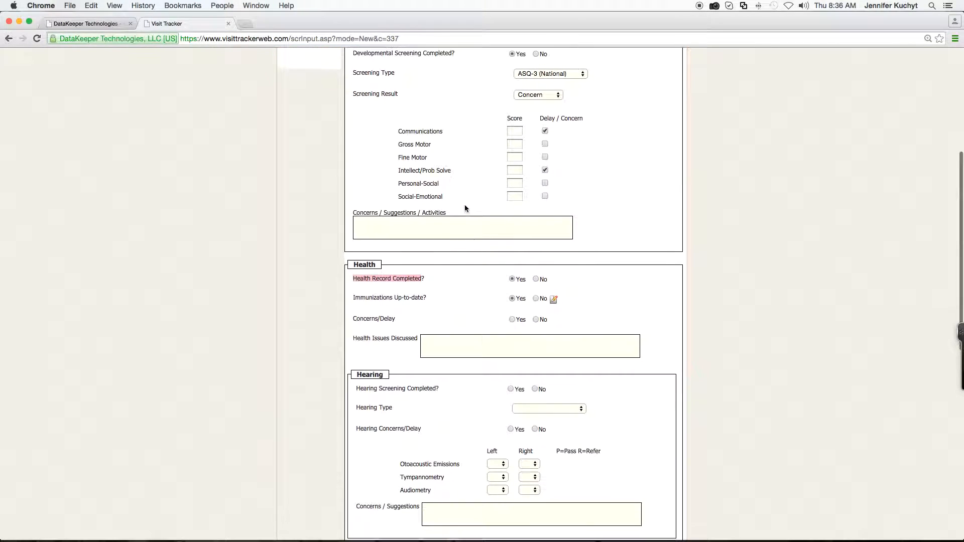
{"action": "scroll", "coordinate": [465, 208], "scroll_direction": "down", "scroll_amount": 1}
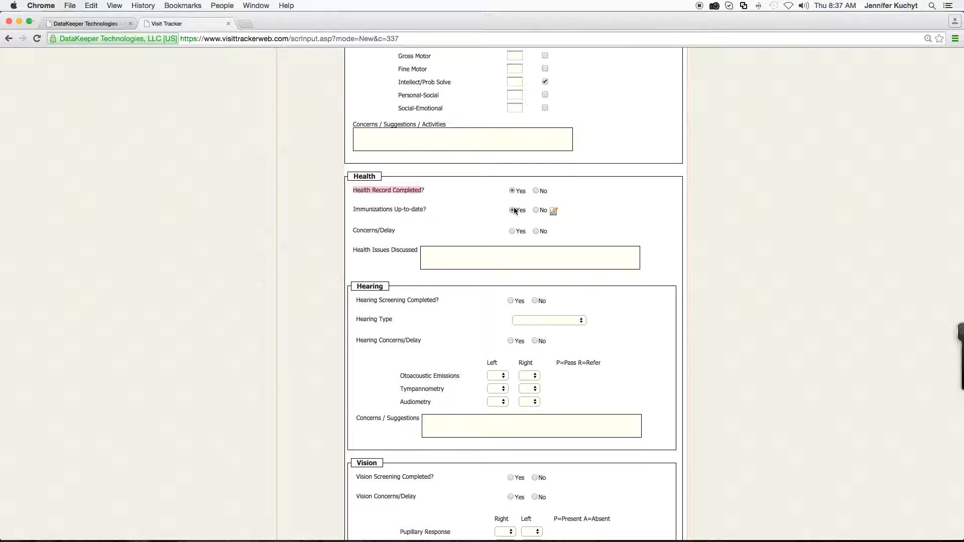
{"action": "left_click", "coordinate": [554, 211]}
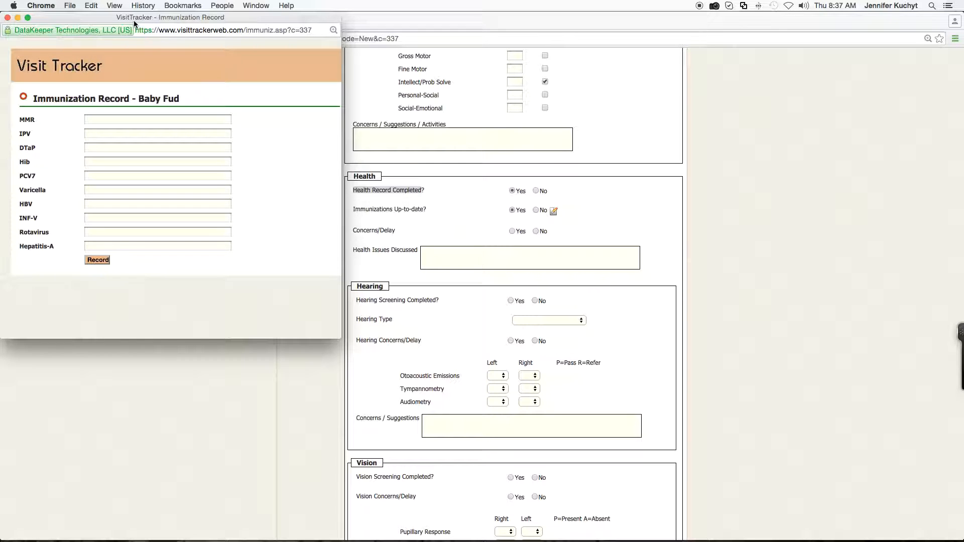
{"action": "left_click_drag", "start_coordinate": [133, 18], "coordinate": [191, 42]}
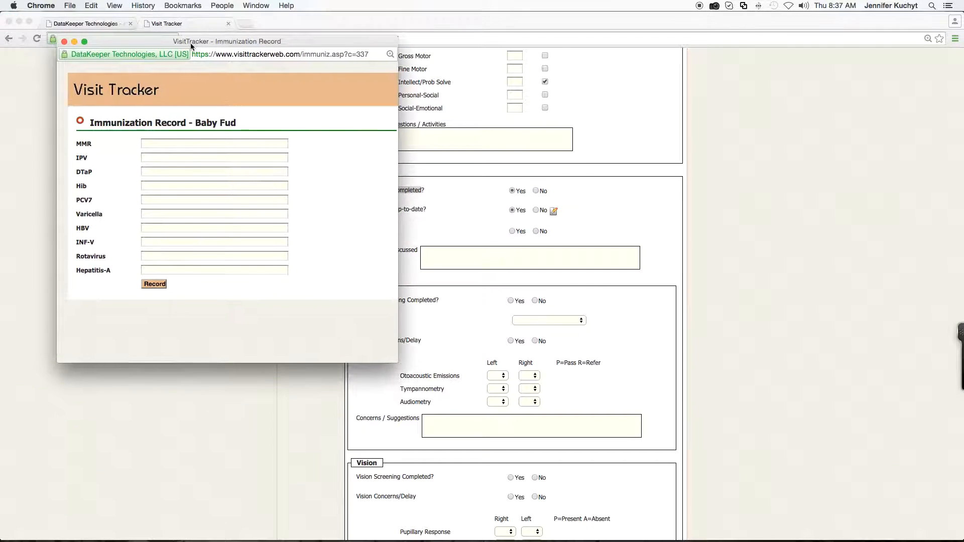
{"action": "left_click", "coordinate": [64, 41]}
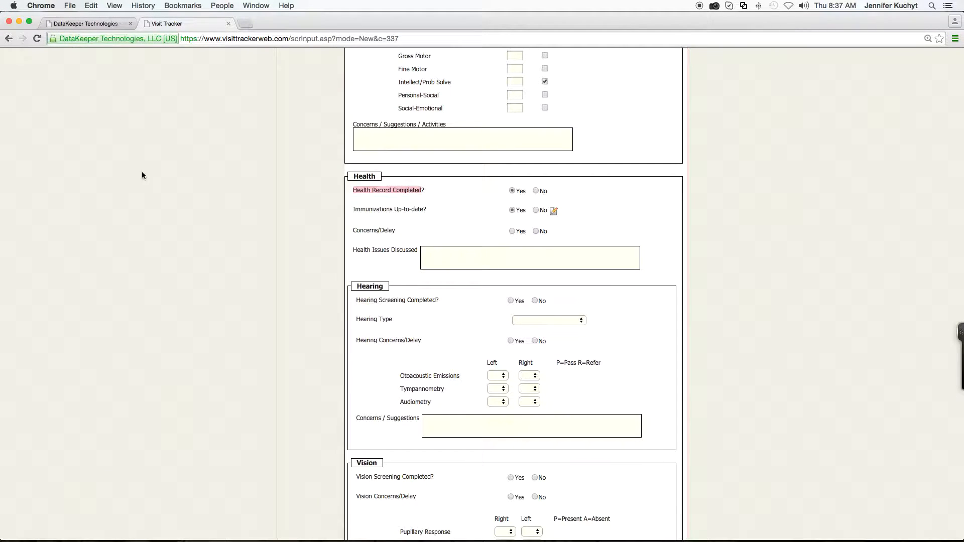
Step: Answer No to Concerns/Delay in the Health section
{"action": "left_click", "coordinate": [536, 231]}
{"action": "scroll", "coordinate": [484, 182], "scroll_direction": "down", "scroll_amount": 3}
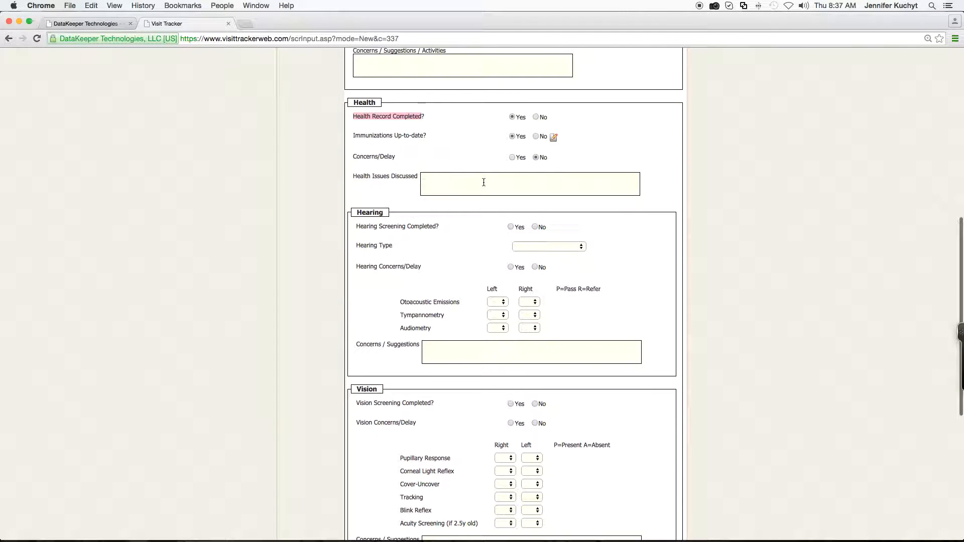
Step: Mark the hearing screening as completed with hearing type OAE (National) and no hearing concerns or delay
{"action": "scroll", "coordinate": [483, 182], "scroll_direction": "down", "scroll_amount": 5}
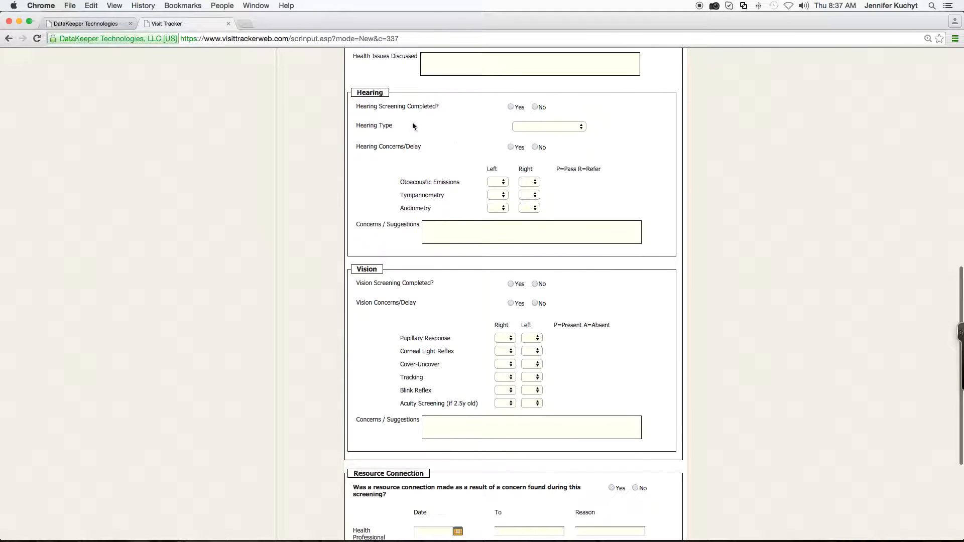
{"action": "left_click", "coordinate": [511, 107]}
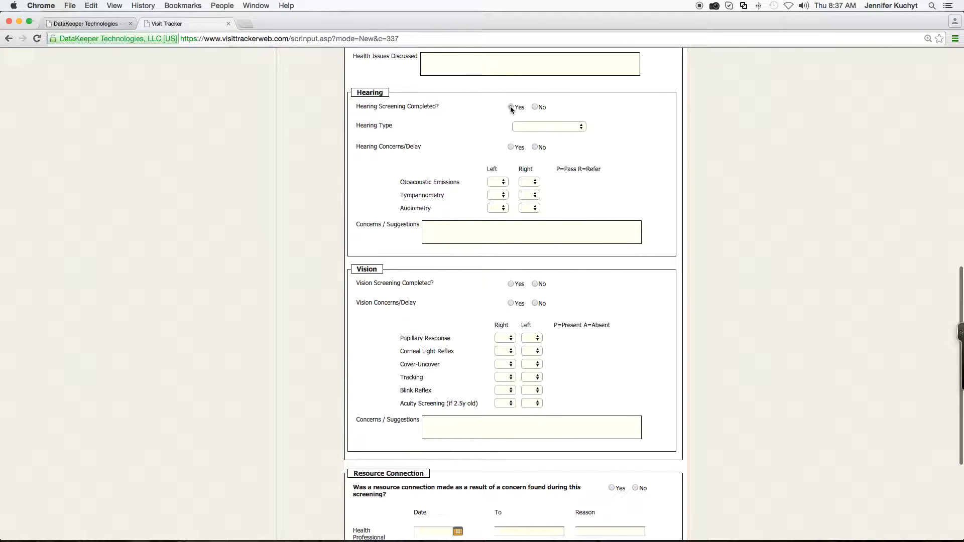
{"action": "left_click", "coordinate": [580, 127]}
{"action": "left_click", "coordinate": [517, 159]}
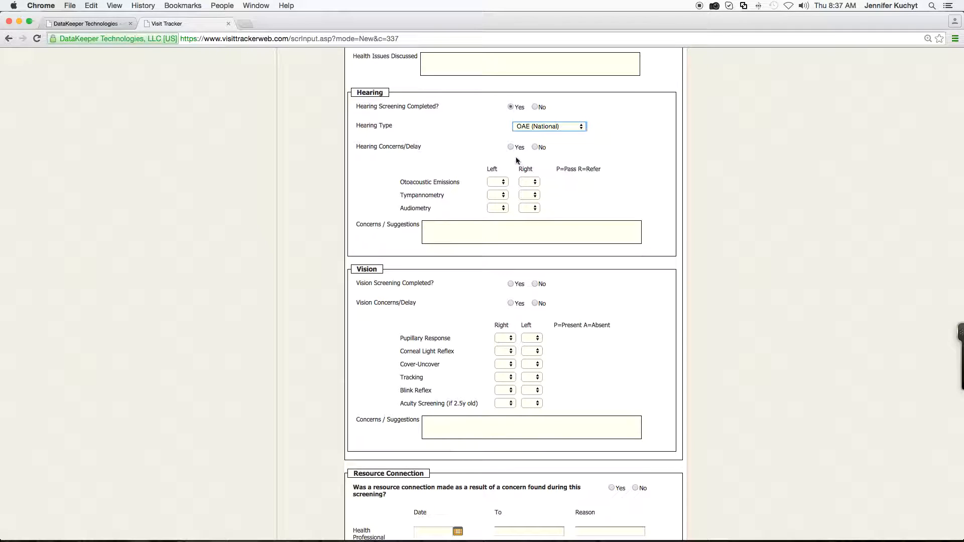
{"action": "left_click", "coordinate": [535, 148]}
Step: Examine the result choices for Otoacoustic Emissions and Tympannometry and the hearing concerns/suggestions field
{"action": "left_click", "coordinate": [504, 183]}
{"action": "left_click", "coordinate": [531, 186]}
{"action": "left_click", "coordinate": [535, 185]}
{"action": "left_click", "coordinate": [503, 197]}
{"action": "left_click", "coordinate": [503, 195]}
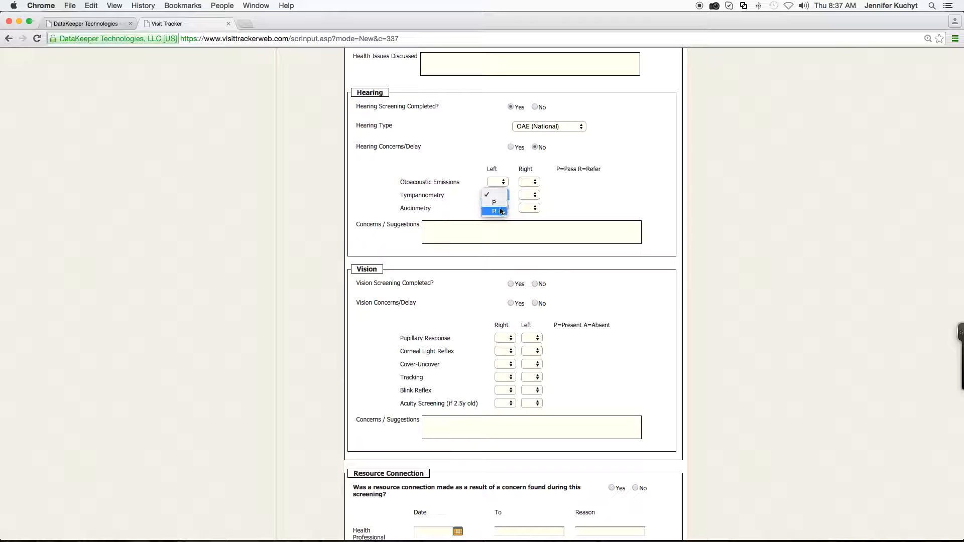
{"action": "left_click", "coordinate": [574, 192]}
{"action": "left_click", "coordinate": [451, 228]}
Step: Mark the vision screening as completed with no concerns or delay, and check the result choices for right pupillary response
{"action": "scroll", "coordinate": [445, 229], "scroll_direction": "down", "scroll_amount": 5}
{"action": "scroll", "coordinate": [443, 229], "scroll_direction": "down", "scroll_amount": 1}
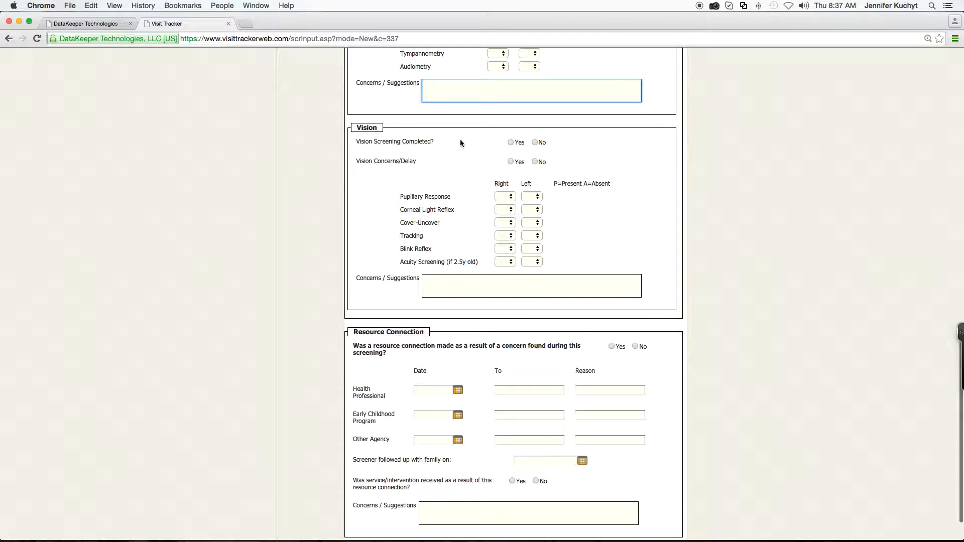
{"action": "left_click", "coordinate": [510, 143]}
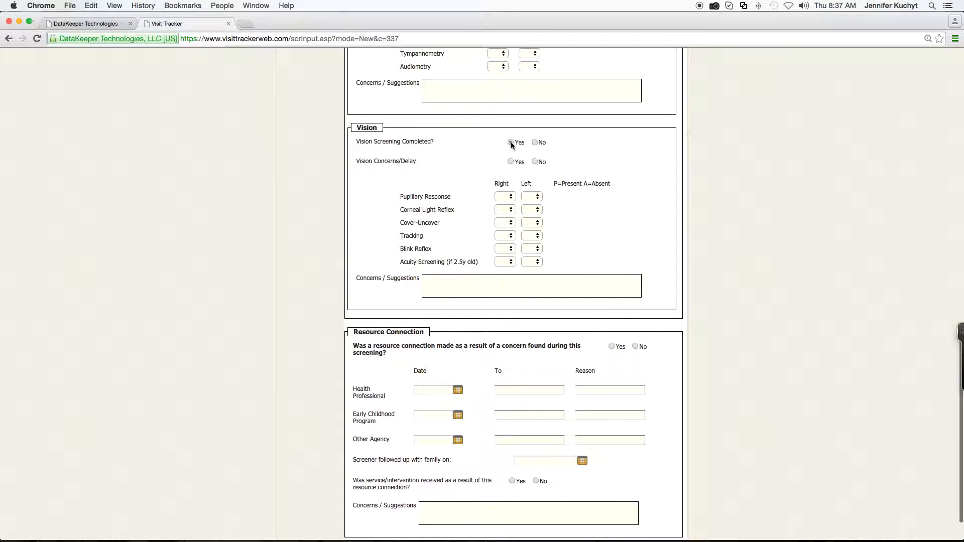
{"action": "left_click", "coordinate": [534, 162]}
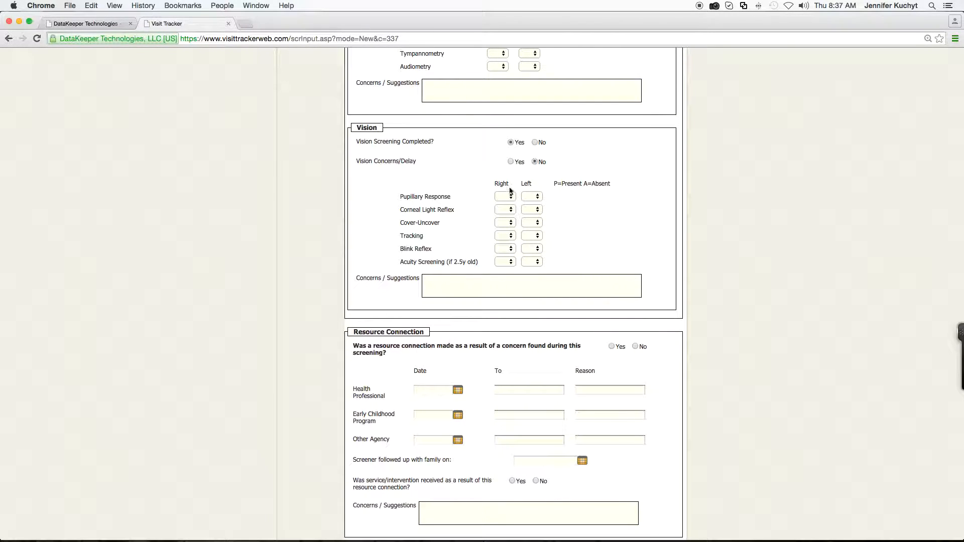
{"action": "left_click", "coordinate": [508, 195]}
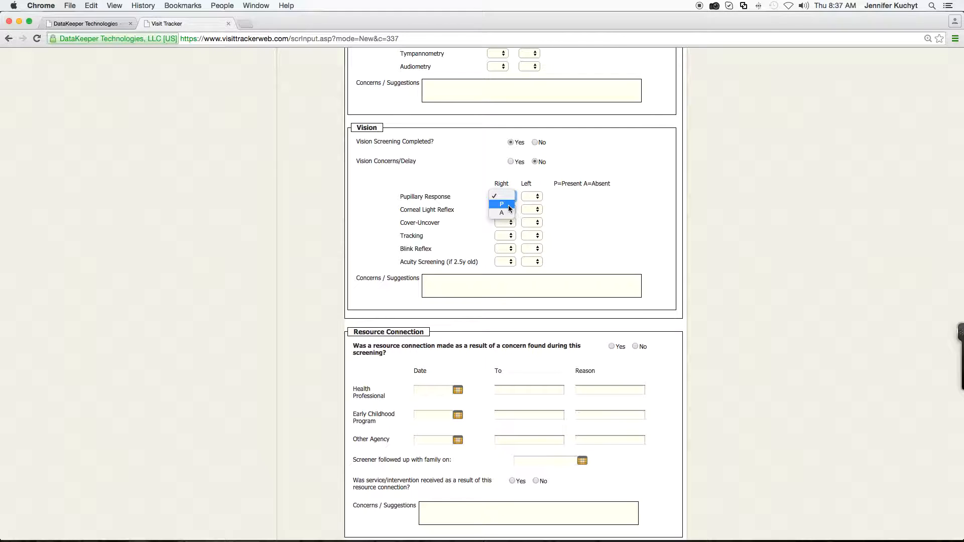
{"action": "left_click", "coordinate": [575, 219]}
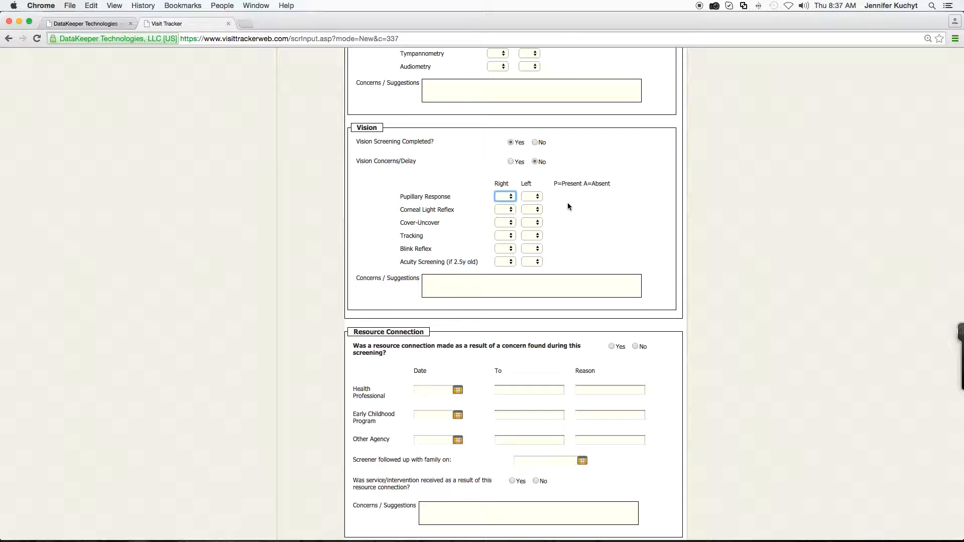
Step: Record that a resource connection was made, with 9/24/2015 as the Early Childhood Program date, and save the screening
{"action": "scroll", "coordinate": [499, 266], "scroll_direction": "down", "scroll_amount": 1}
{"action": "scroll", "coordinate": [498, 266], "scroll_direction": "down", "scroll_amount": 1}
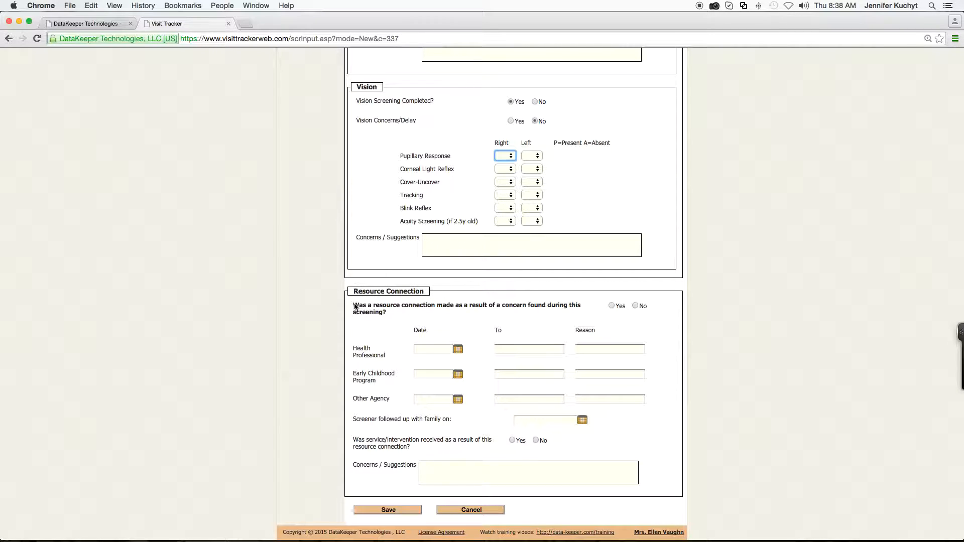
{"action": "left_click_drag", "start_coordinate": [354, 307], "coordinate": [384, 314]}
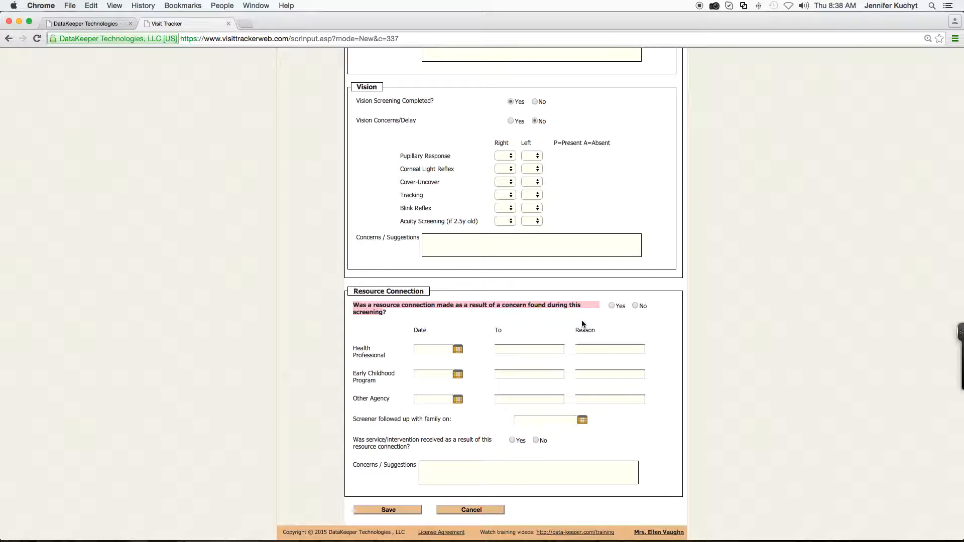
{"action": "left_click", "coordinate": [612, 305]}
{"action": "left_click", "coordinate": [456, 375]}
{"action": "left_click", "coordinate": [474, 441]}
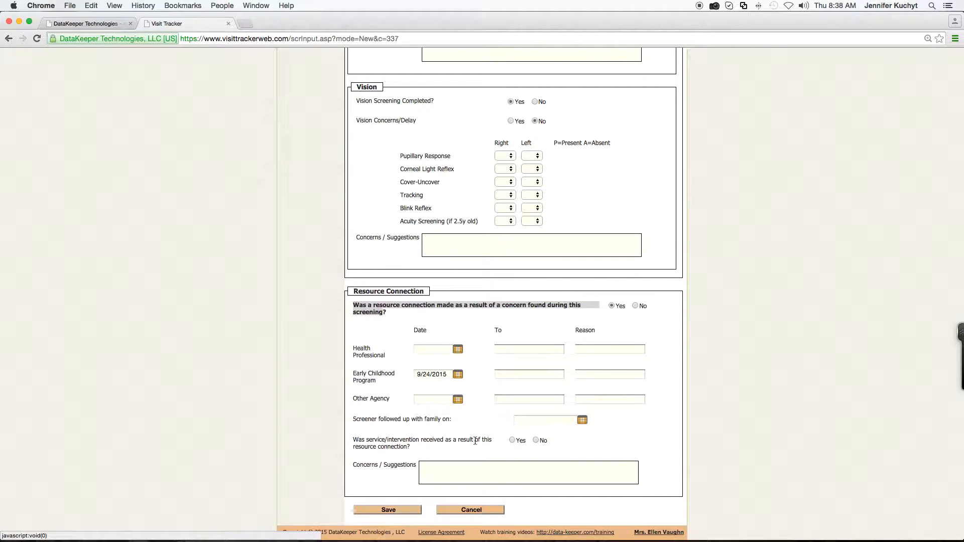
{"action": "left_click", "coordinate": [514, 377]}
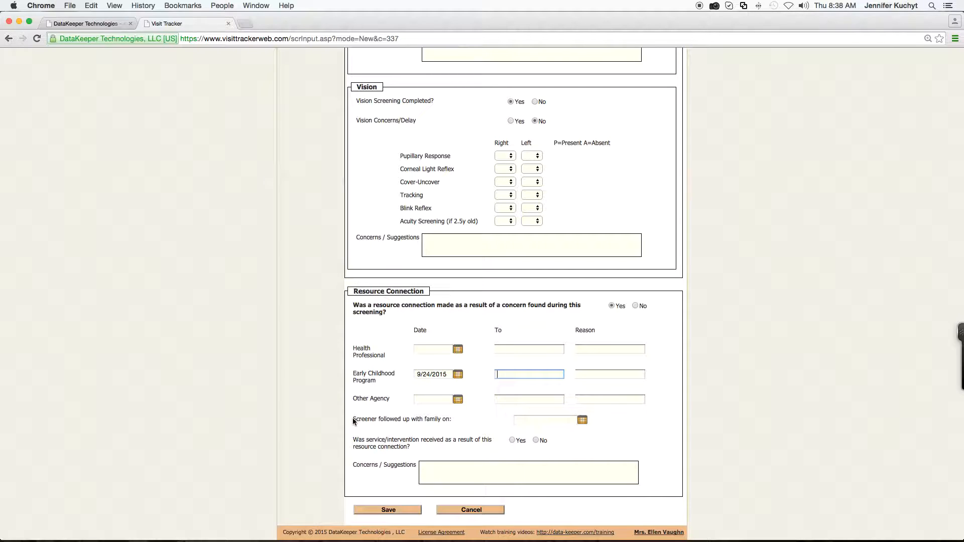
{"action": "left_click", "coordinate": [394, 510]}
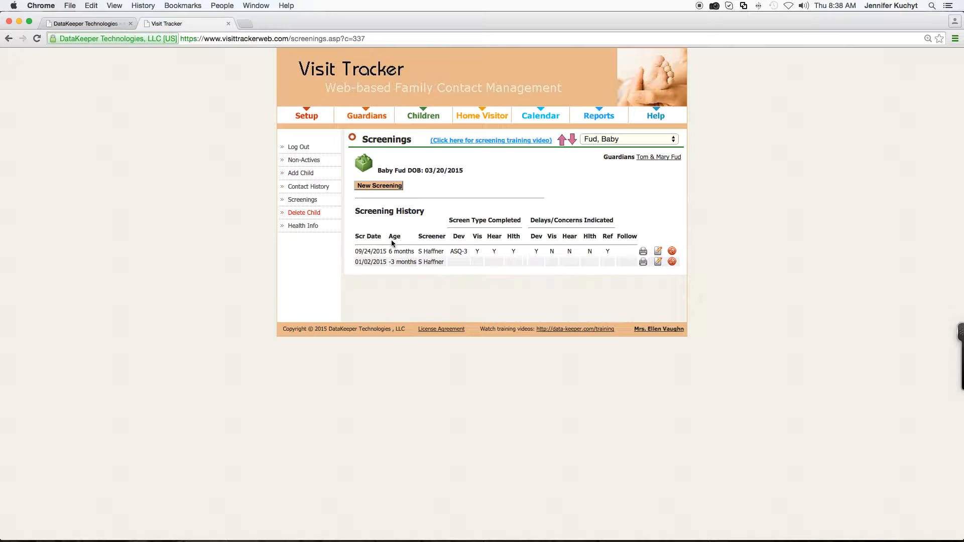
Step: Open the 09/24/2015 screening for editing and set the screener's follow-up date with the family to 9/30/2015
{"action": "left_click", "coordinate": [658, 251]}
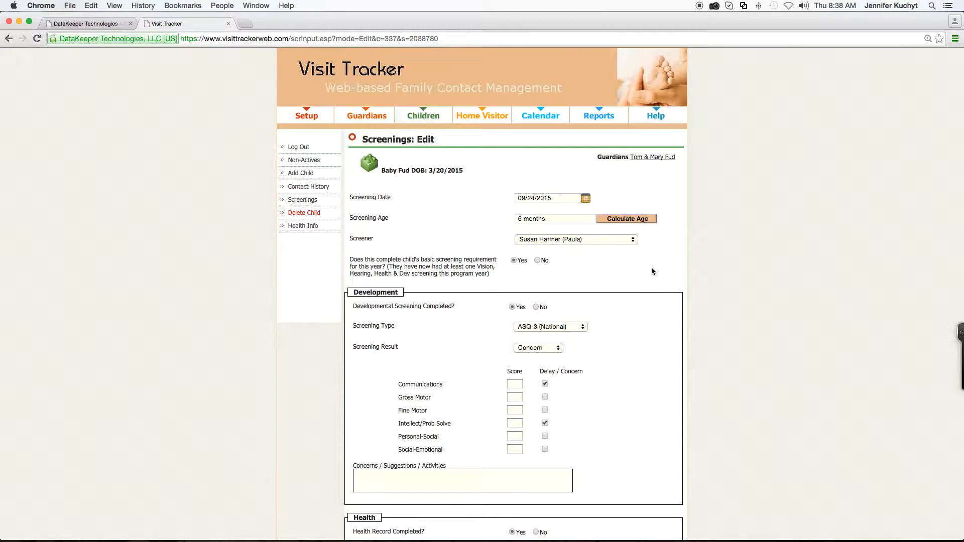
{"action": "scroll", "coordinate": [663, 351], "scroll_direction": "down", "scroll_amount": 10}
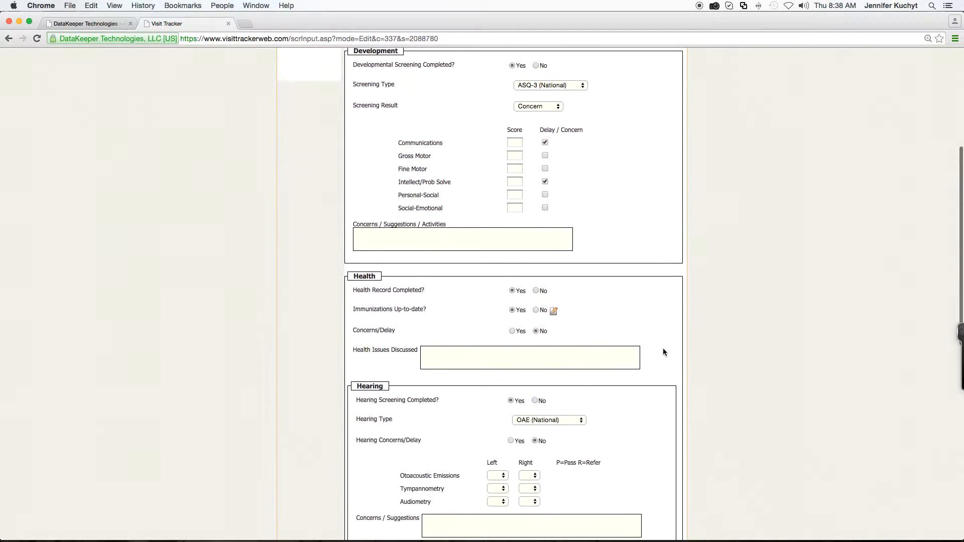
{"action": "scroll", "coordinate": [662, 351], "scroll_direction": "down", "scroll_amount": 5}
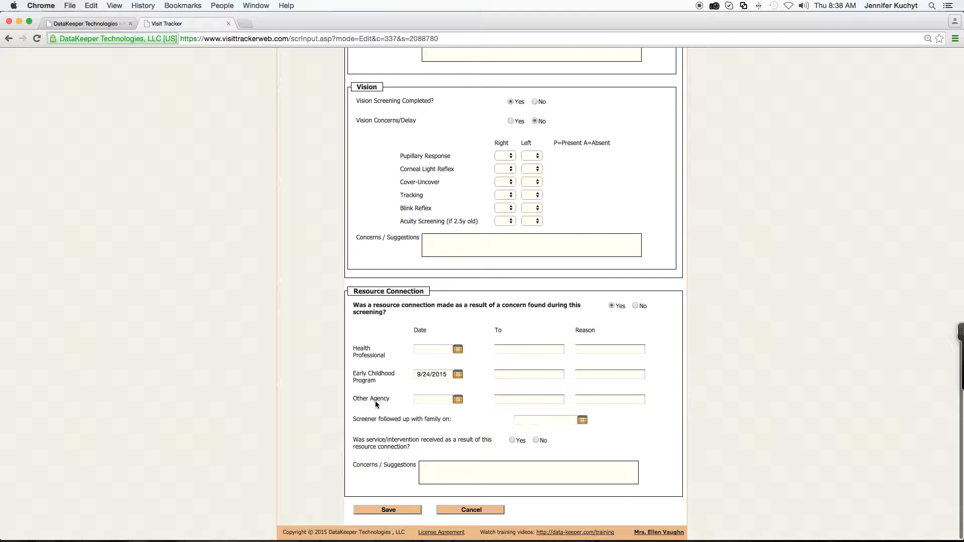
{"action": "left_click_drag", "start_coordinate": [352, 419], "coordinate": [448, 419]}
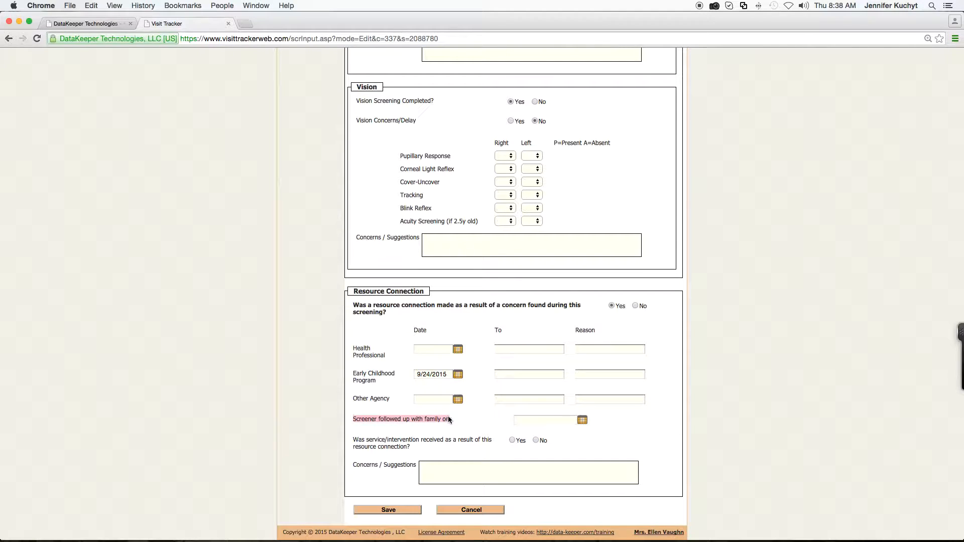
{"action": "left_click", "coordinate": [581, 423]}
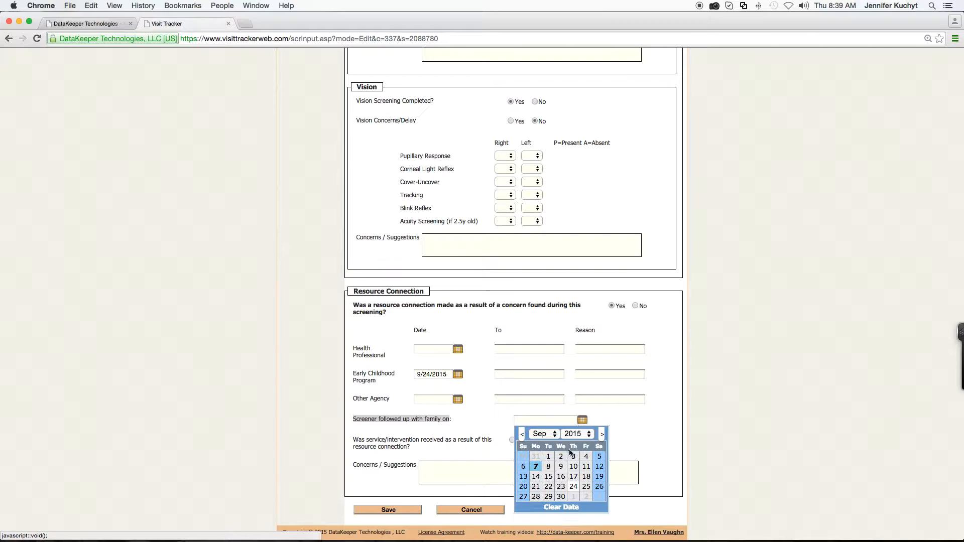
{"action": "left_click", "coordinate": [558, 496]}
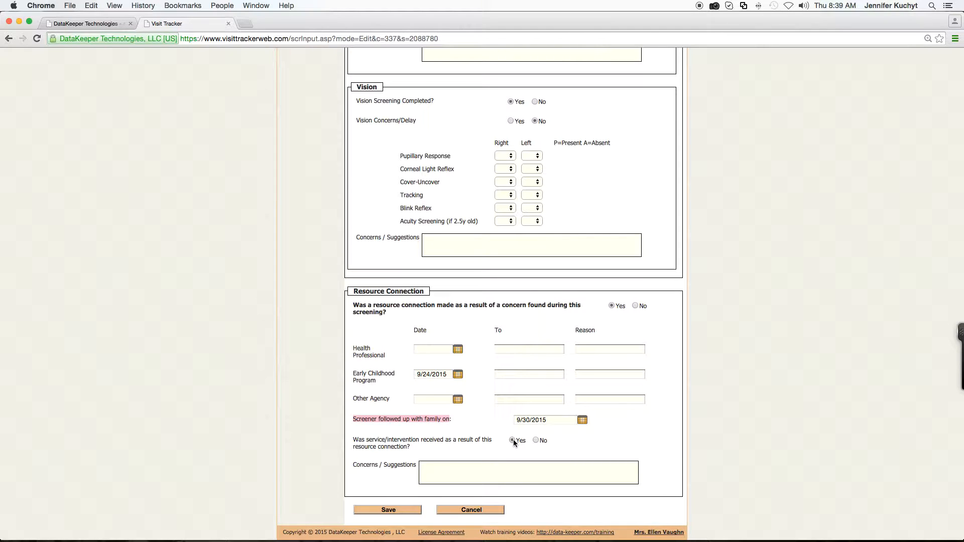
Step: Check the resource connection's concerns/suggestions field and the family follow-up line, and save the edited screening
{"action": "left_click", "coordinate": [435, 469]}
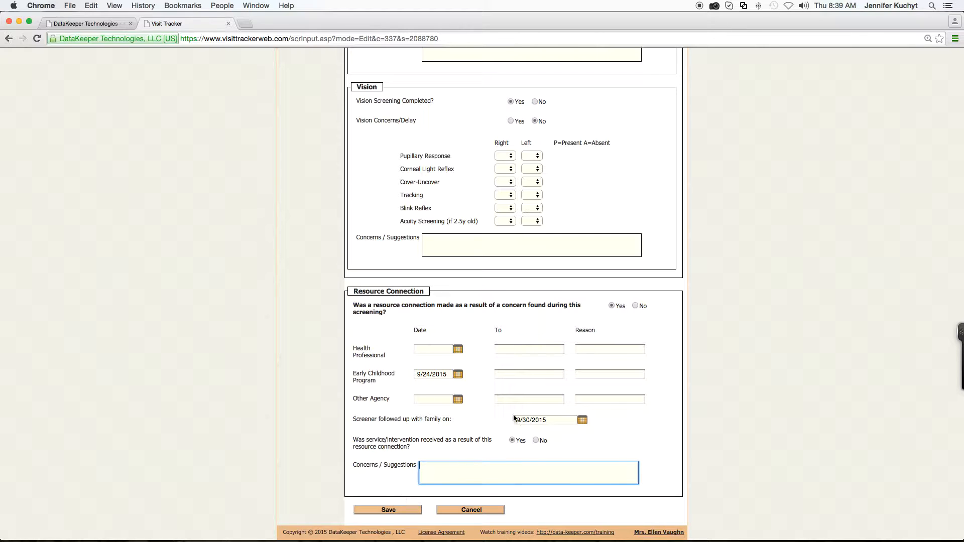
{"action": "left_click_drag", "start_coordinate": [353, 420], "coordinate": [449, 422]}
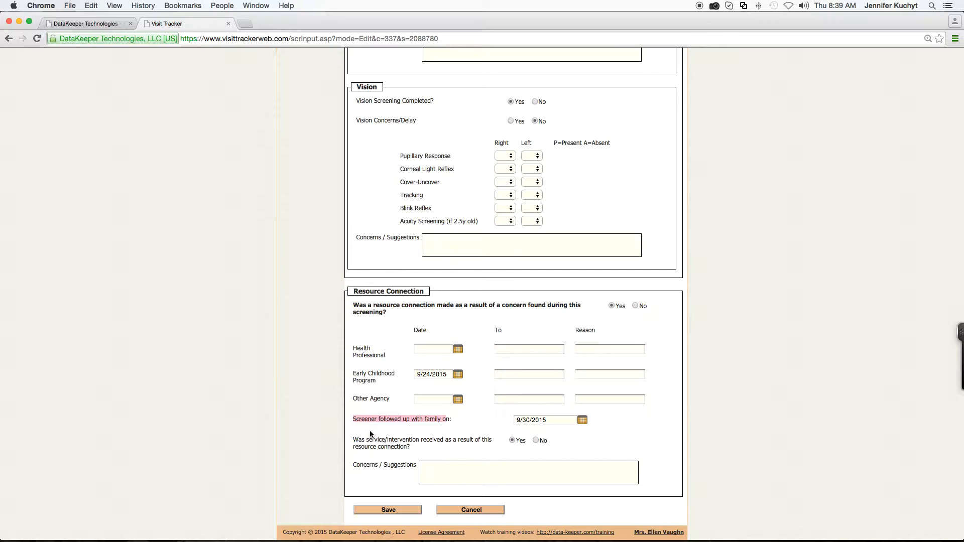
{"action": "left_click", "coordinate": [382, 510]}
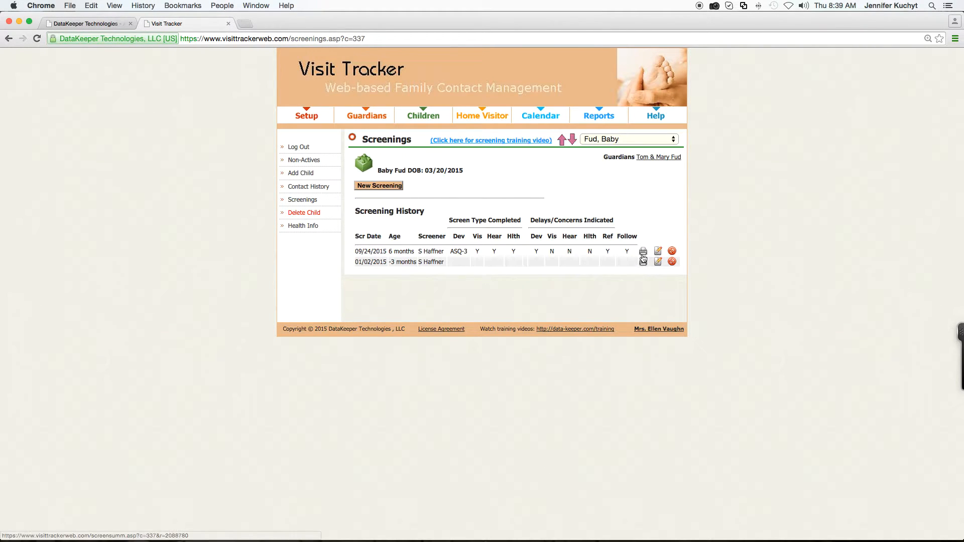
Step: Reopen the 09/24/2015 screening, go from it to the child's data page, and check the Immunizations Current As of date
{"action": "left_click", "coordinate": [657, 251]}
{"action": "scroll", "coordinate": [454, 314], "scroll_direction": "down", "scroll_amount": 5}
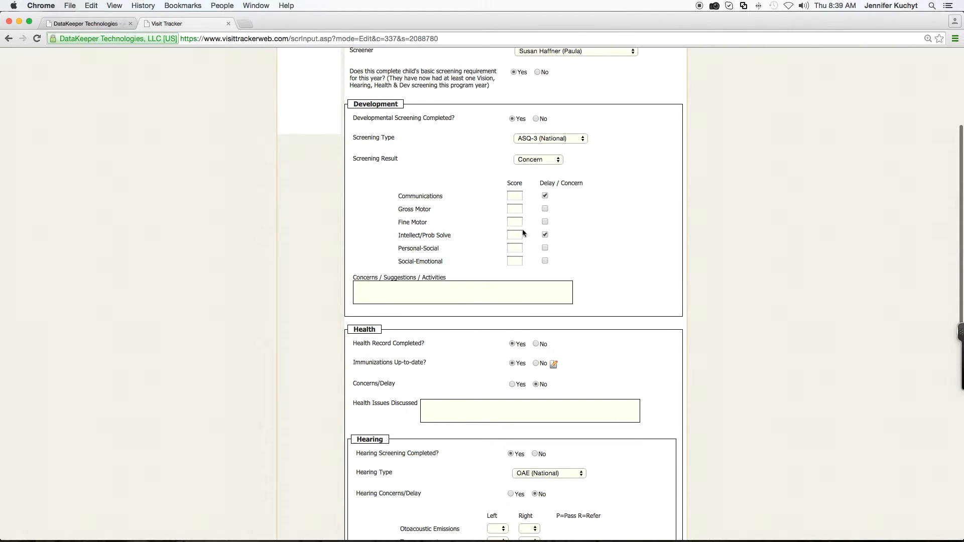
{"action": "scroll", "coordinate": [502, 360], "scroll_direction": "up", "scroll_amount": 5}
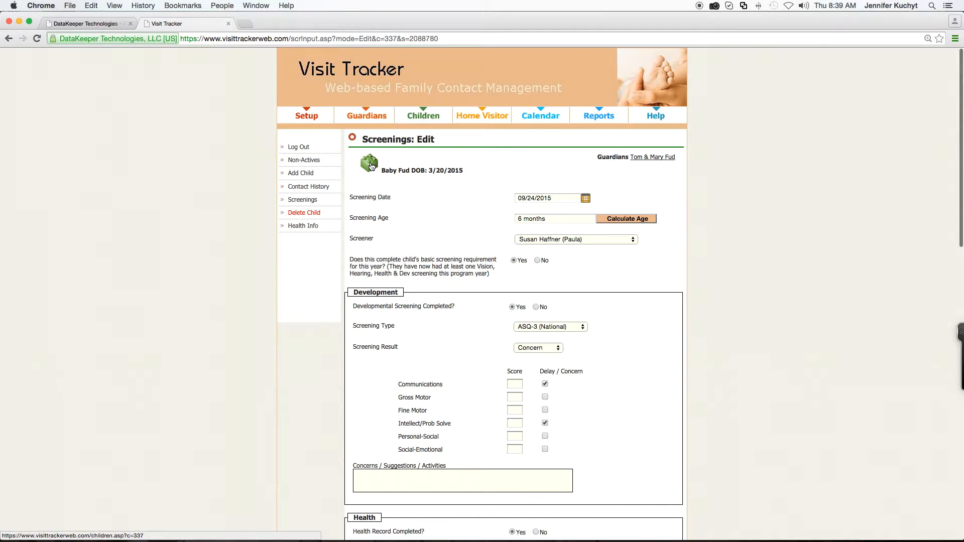
{"action": "left_click", "coordinate": [362, 163]}
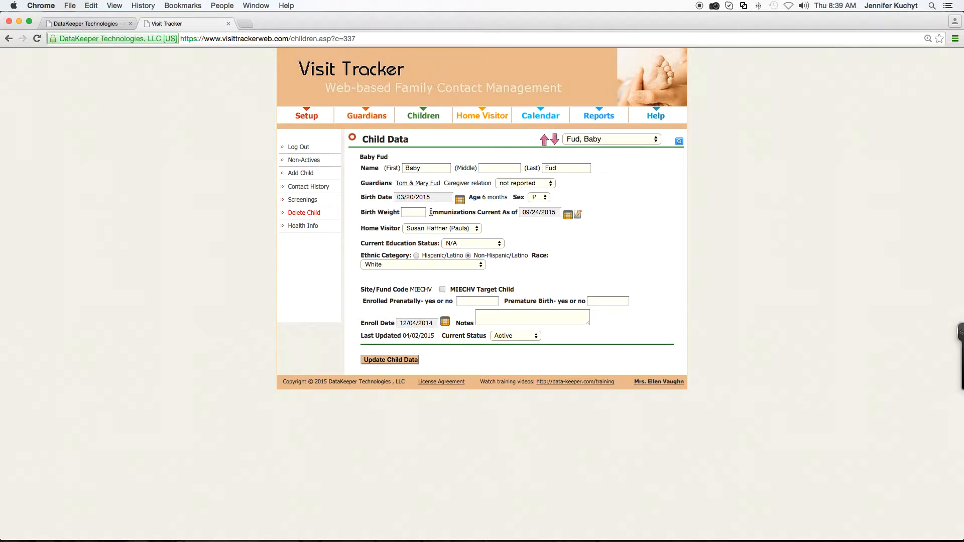
{"action": "left_click_drag", "start_coordinate": [439, 211], "coordinate": [517, 213]}
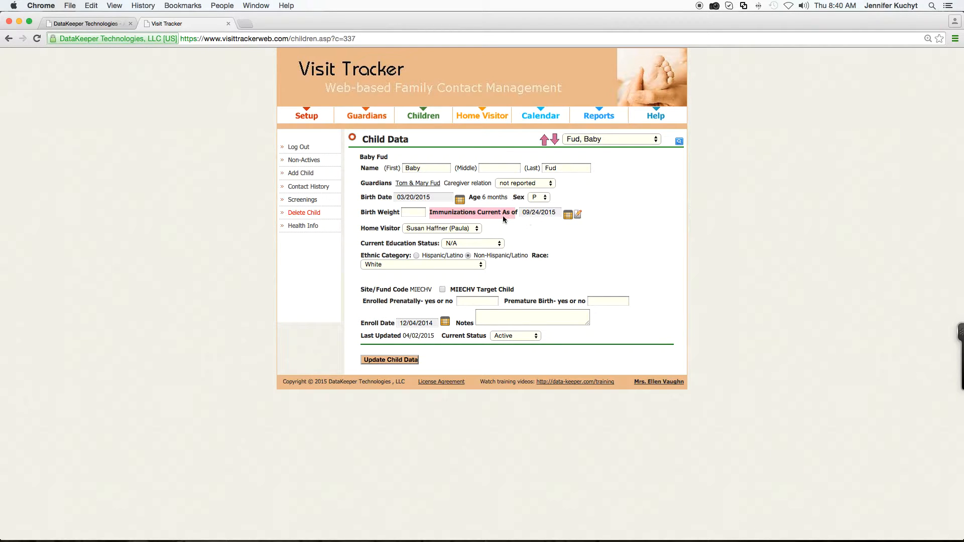
Step: Return to the child's screenings, open the Screening Summary for the 09/24/2015 screening, and look through it
{"action": "left_click", "coordinate": [303, 200]}
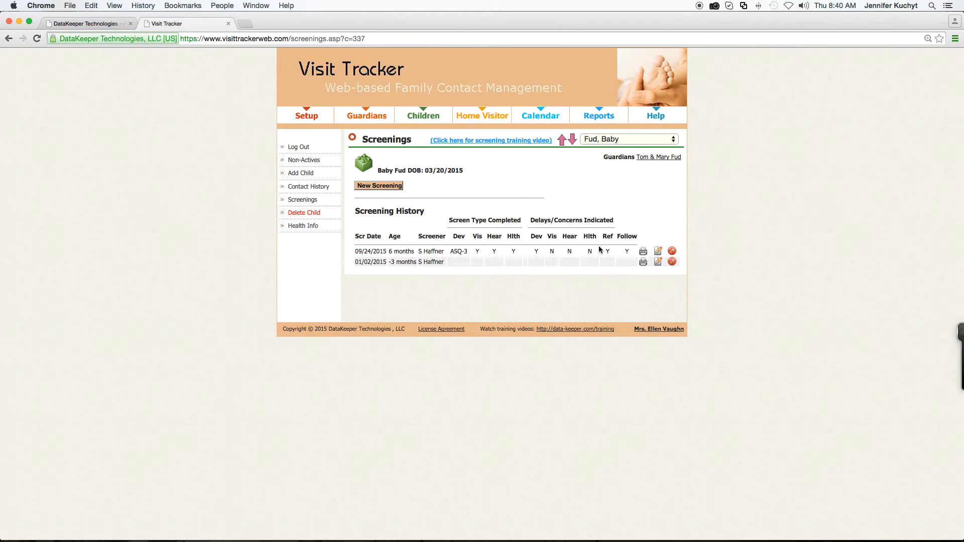
{"action": "left_click", "coordinate": [643, 252]}
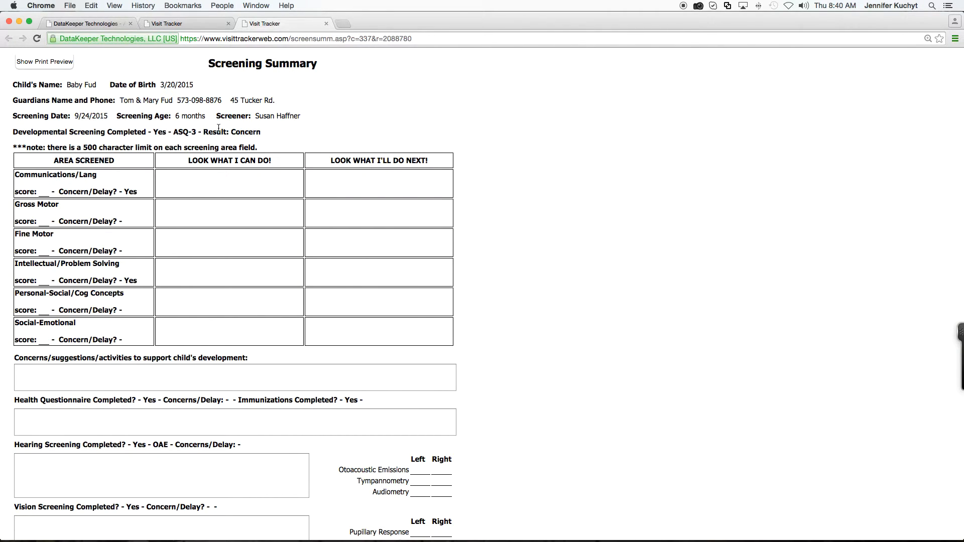
{"action": "scroll", "coordinate": [204, 290], "scroll_direction": "down", "scroll_amount": 1}
{"action": "scroll", "coordinate": [204, 290], "scroll_direction": "down", "scroll_amount": 5}
{"action": "scroll", "coordinate": [204, 291], "scroll_direction": "up", "scroll_amount": 5}
{"action": "scroll", "coordinate": [204, 291], "scroll_direction": "down", "scroll_amount": 1}
Step: Examine the Communications/Lang score and Look What I Can Do! fields, and the hearing, vision and resource connection sections of the summary
{"action": "left_click", "coordinate": [199, 179]}
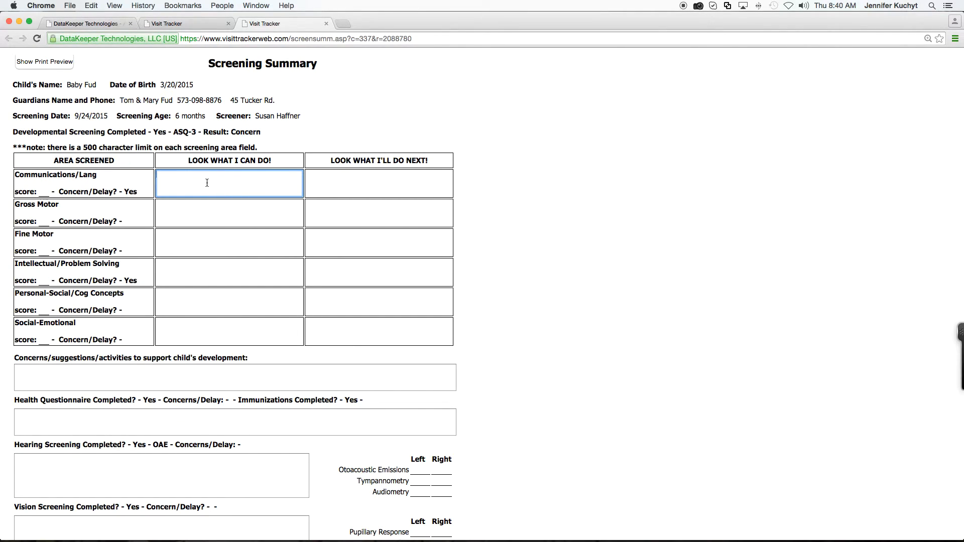
{"action": "left_click", "coordinate": [43, 191]}
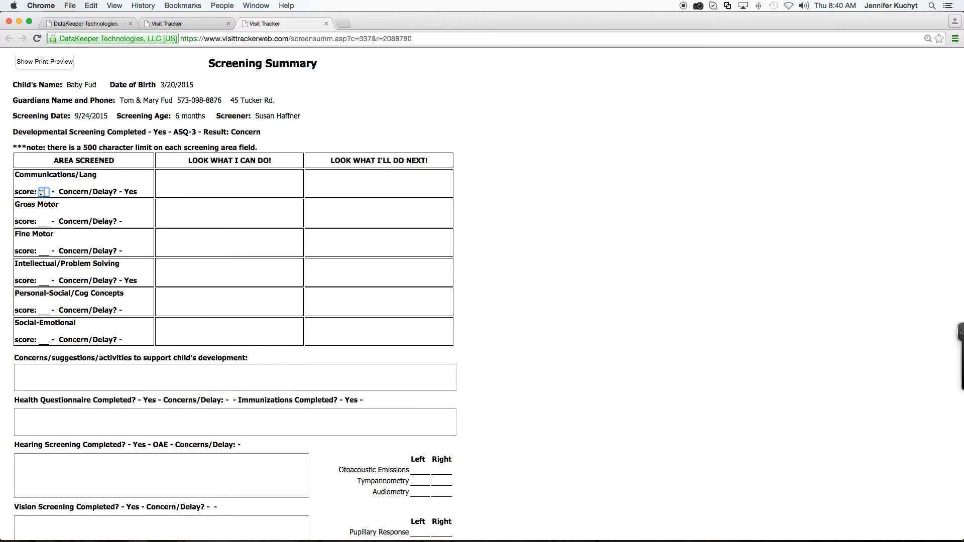
{"action": "left_click", "coordinate": [195, 182]}
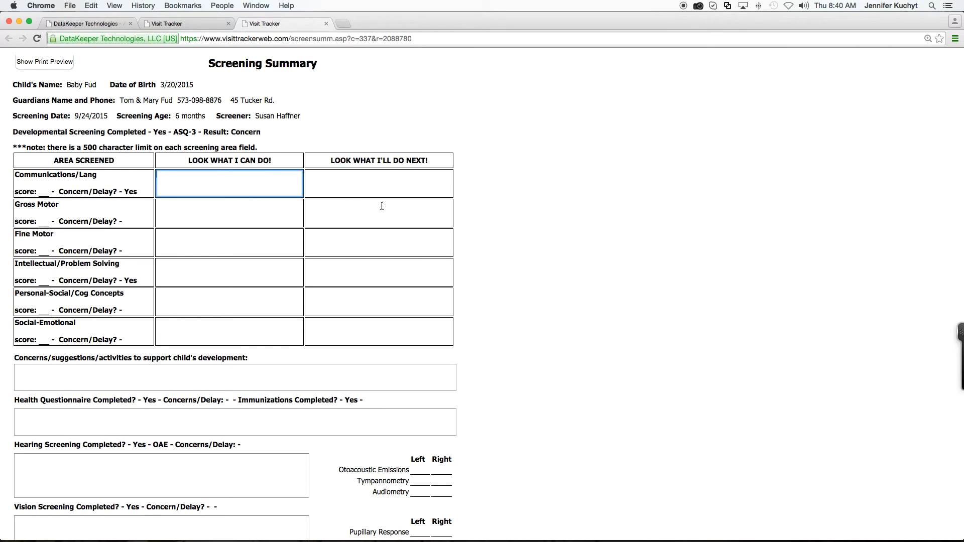
{"action": "scroll", "coordinate": [317, 266], "scroll_direction": "down", "scroll_amount": 4}
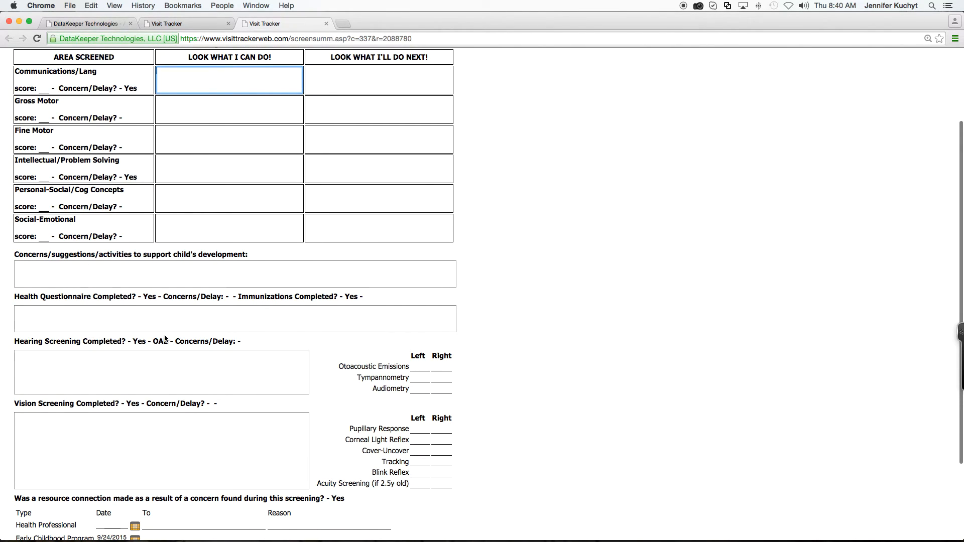
{"action": "scroll", "coordinate": [95, 409], "scroll_direction": "down", "scroll_amount": 4}
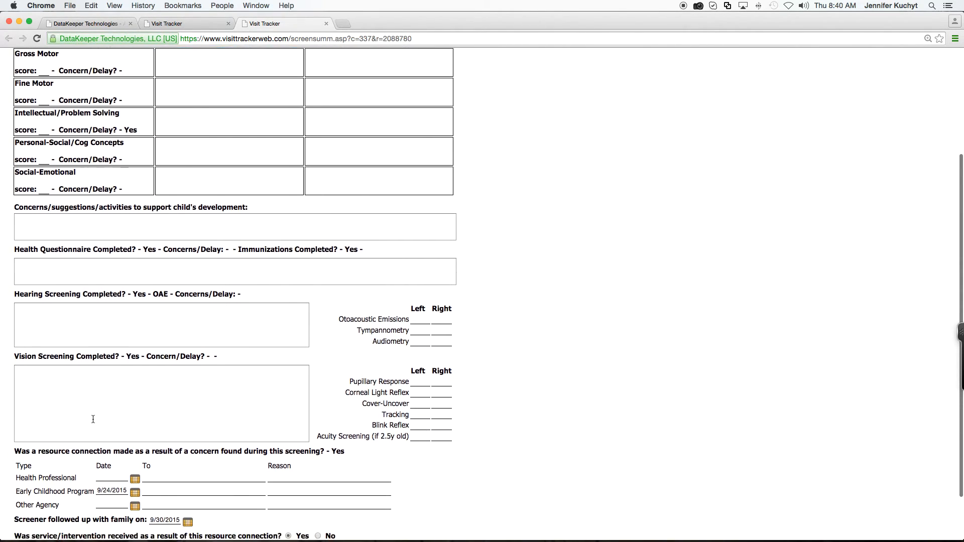
Step: Update the screening summary, view its print preview, and close the summary to return to the screenings list
{"action": "left_click", "coordinate": [55, 531]}
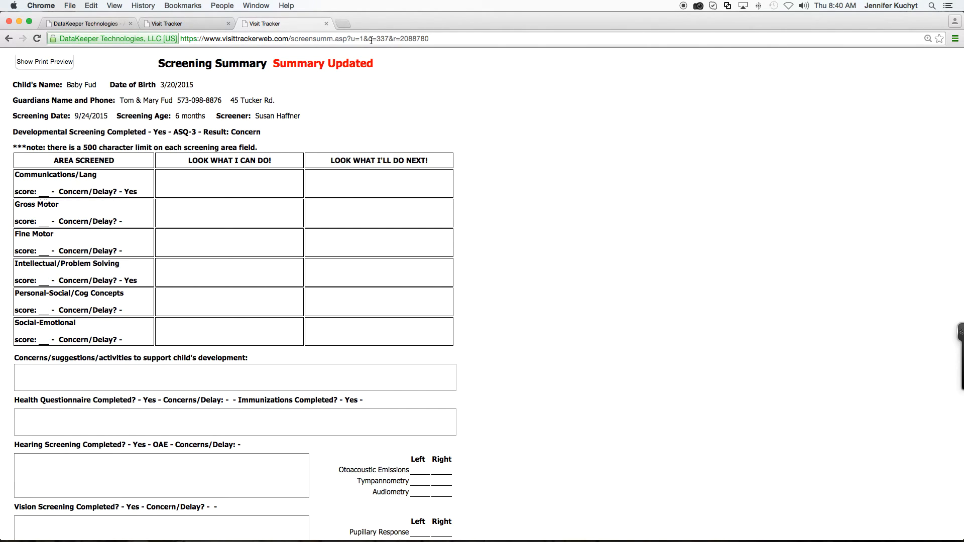
{"action": "left_click", "coordinate": [61, 63]}
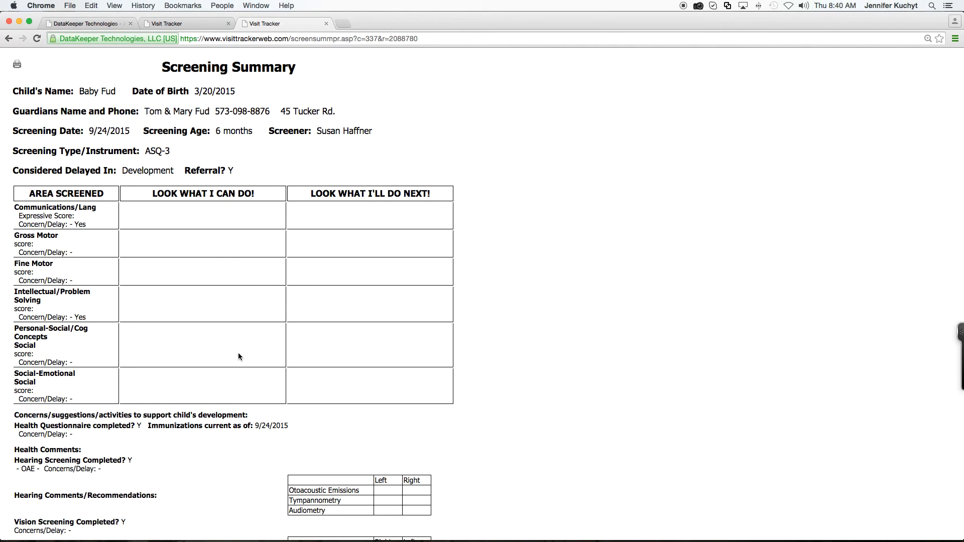
{"action": "left_click", "coordinate": [326, 24]}
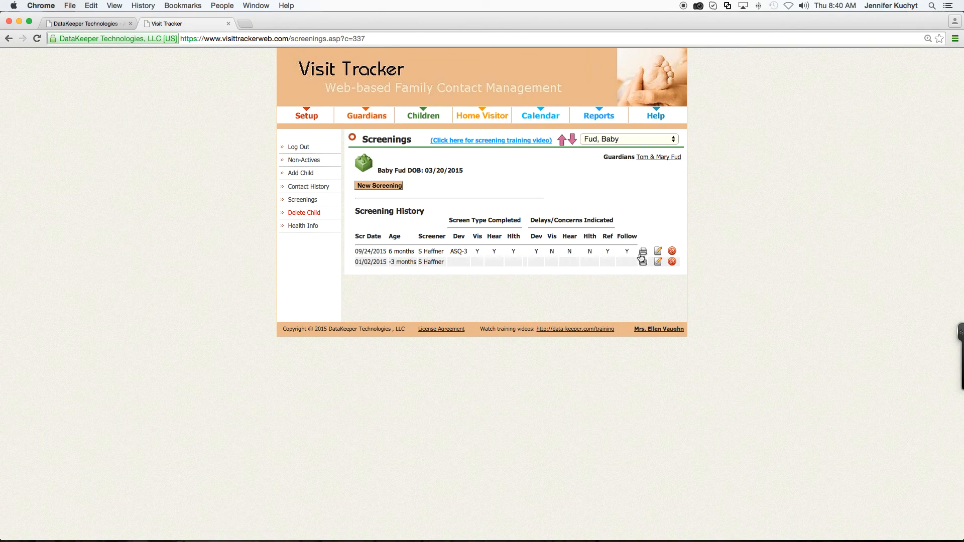